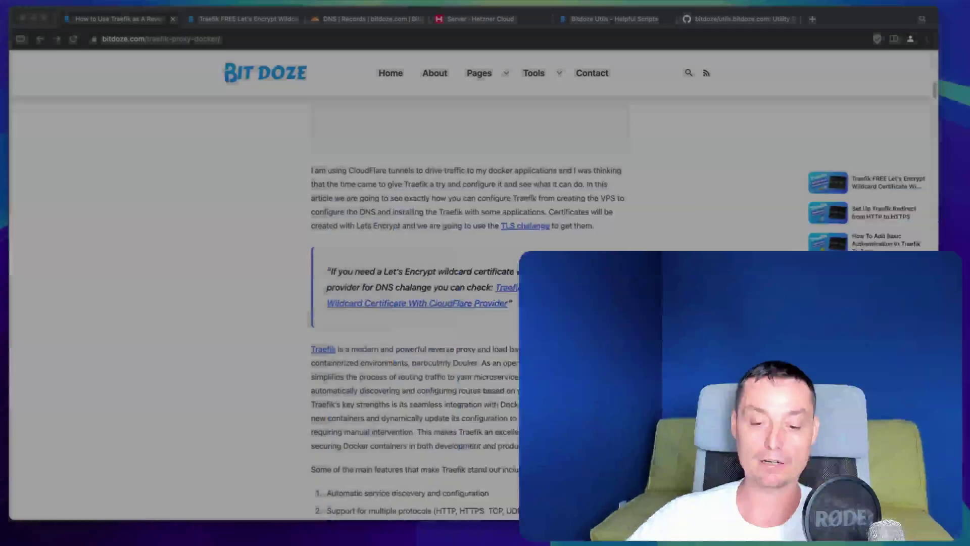
# Skim the Traefik article's contents, then switch to the Bitdoze Utils helpful-scripts page.
pyautogui.scroll(10, 419, 212)
pyautogui.scroll(-3, 419, 212)
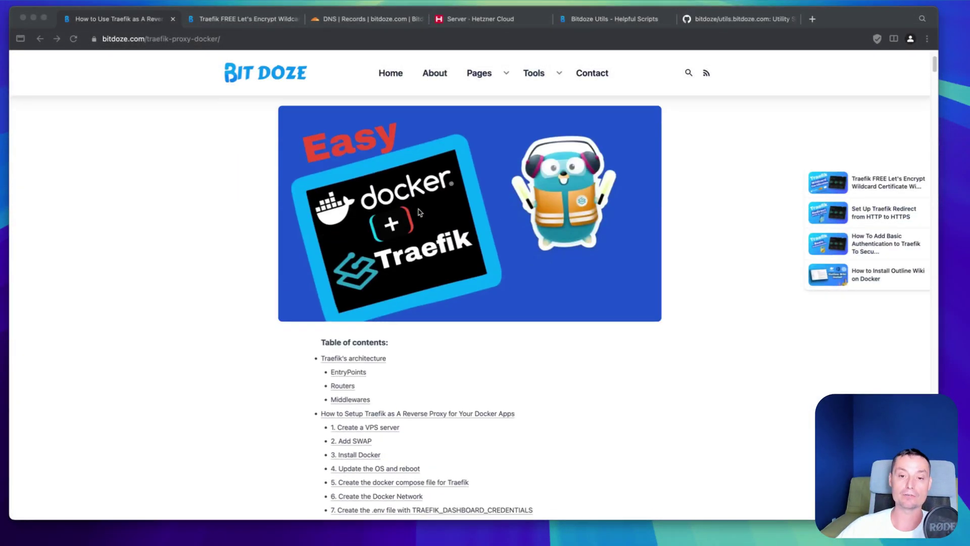
pyautogui.scroll(-5, 419, 212)
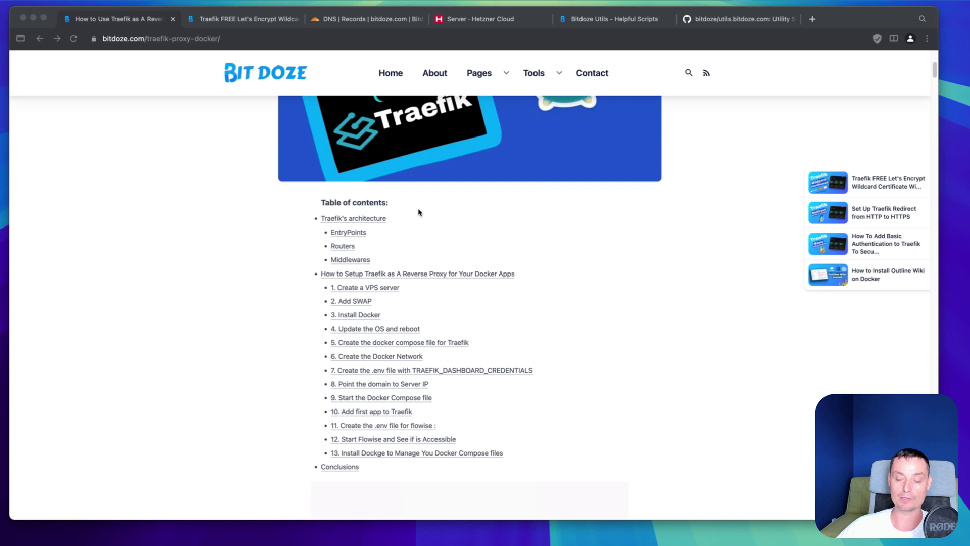
pyautogui.scroll(-1, 419, 212)
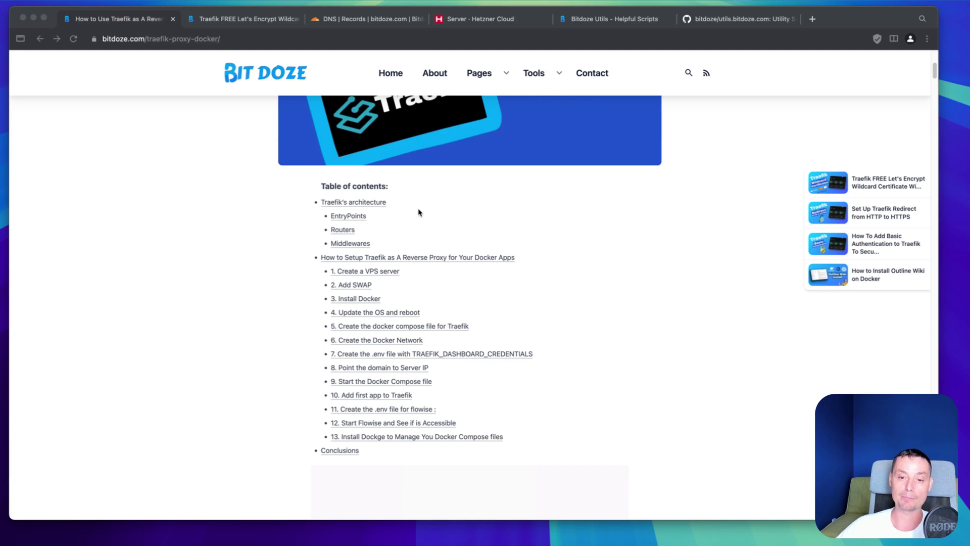
pyautogui.click(606, 21)
# Review the Postfix, Docker Overlay2 and Traefik script cards, then switch to the Hetzner servers list.
pyautogui.scroll(2, 206, 116)
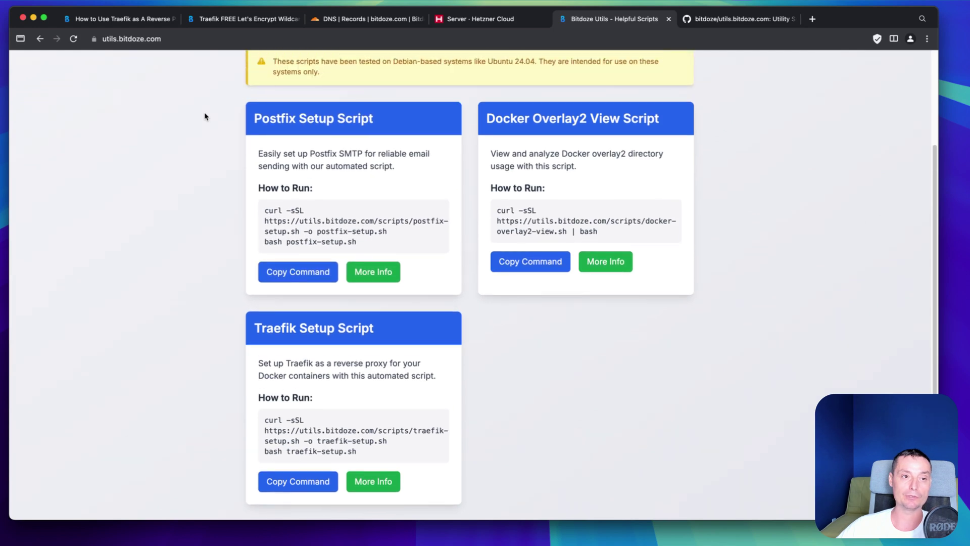
pyautogui.scroll(-2, 357, 116)
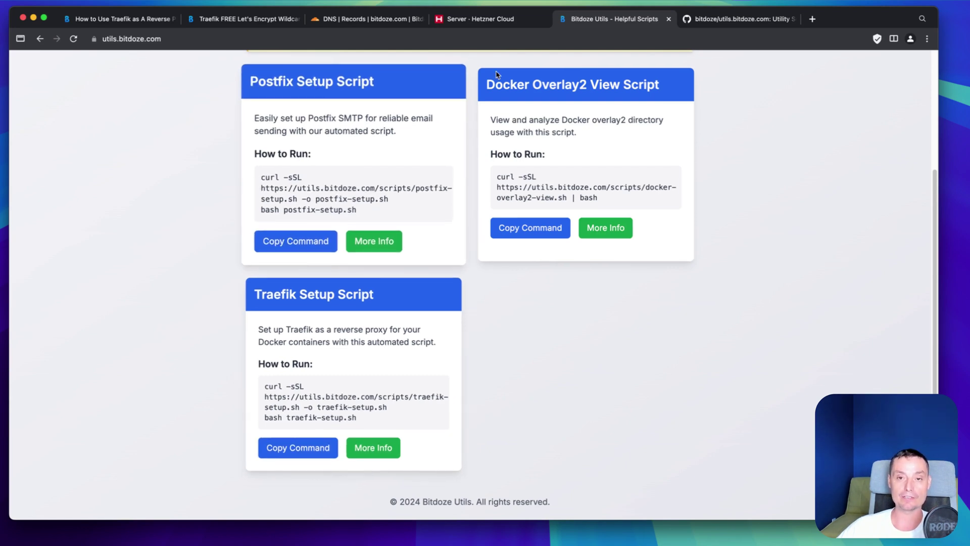
pyautogui.click(494, 26)
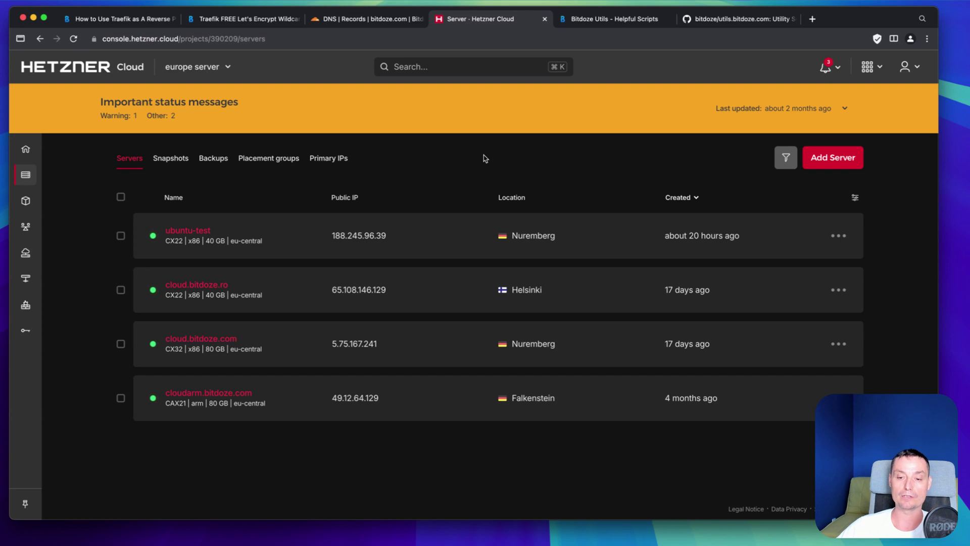
# Start a new Ubuntu 24.04 server in Nuremberg with shared x86 vCPU.
pyautogui.click(825, 161)
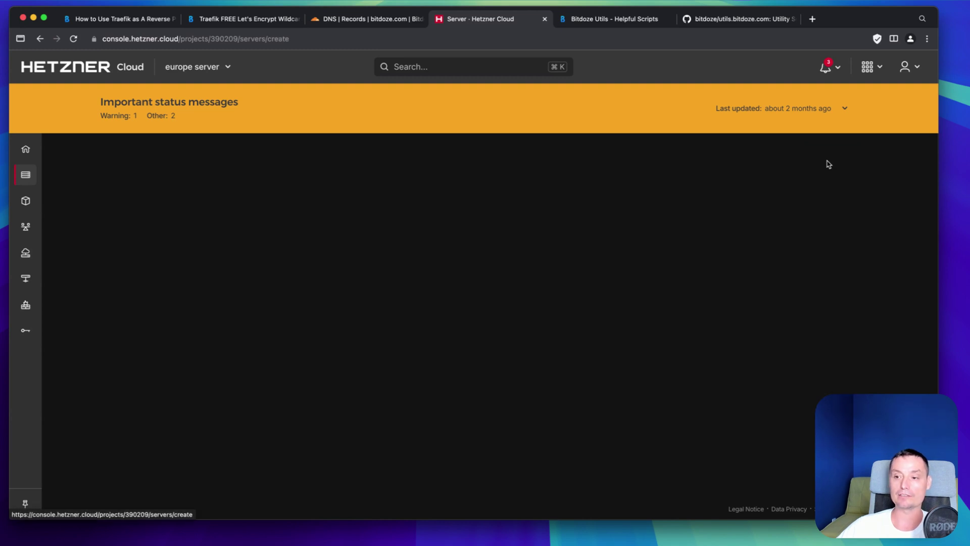
pyautogui.scroll(-2, 353, 192)
pyautogui.click(151, 242)
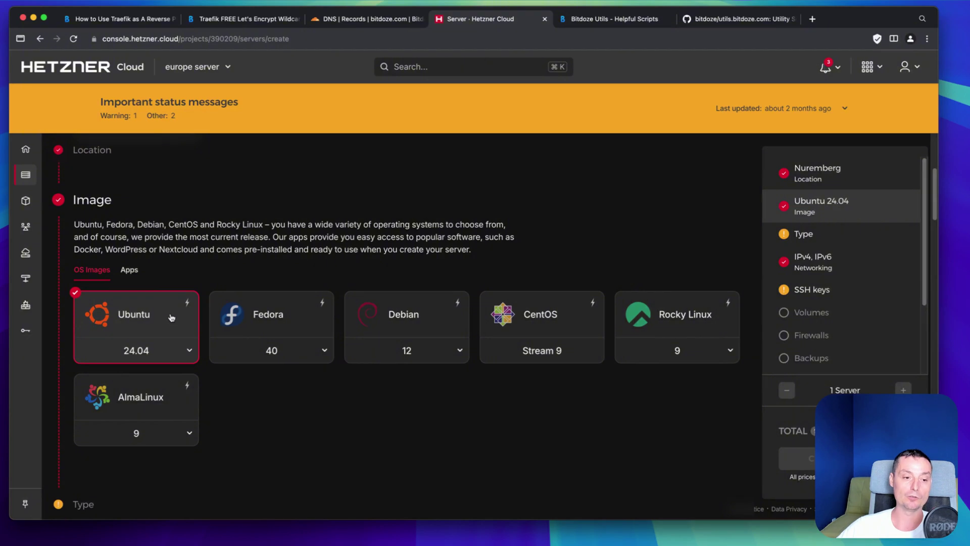
pyautogui.scroll(-2, 181, 293)
pyautogui.scroll(-2, 189, 278)
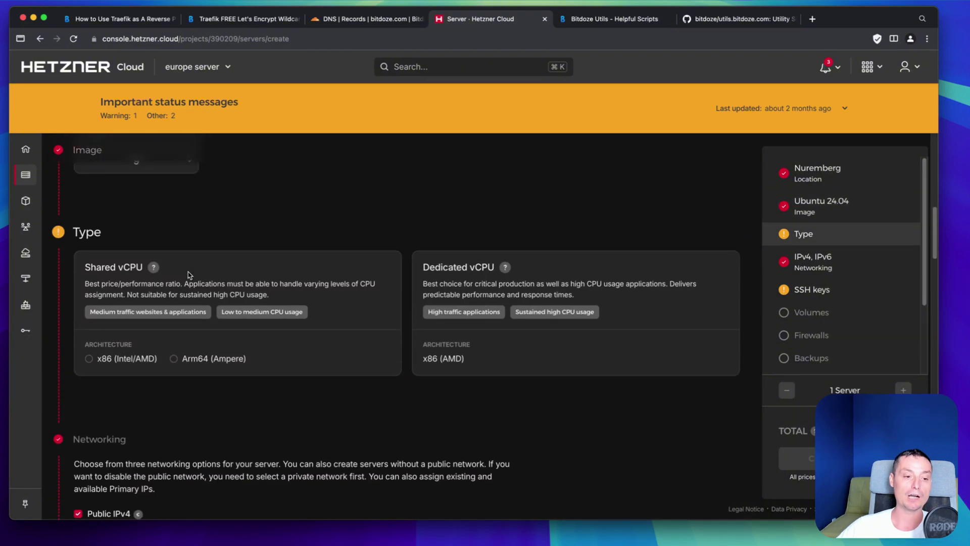
pyautogui.click(90, 353)
# Choose the CX22 server type and attach the rsa-key-20191121 SSH key.
pyautogui.scroll(-2, 134, 342)
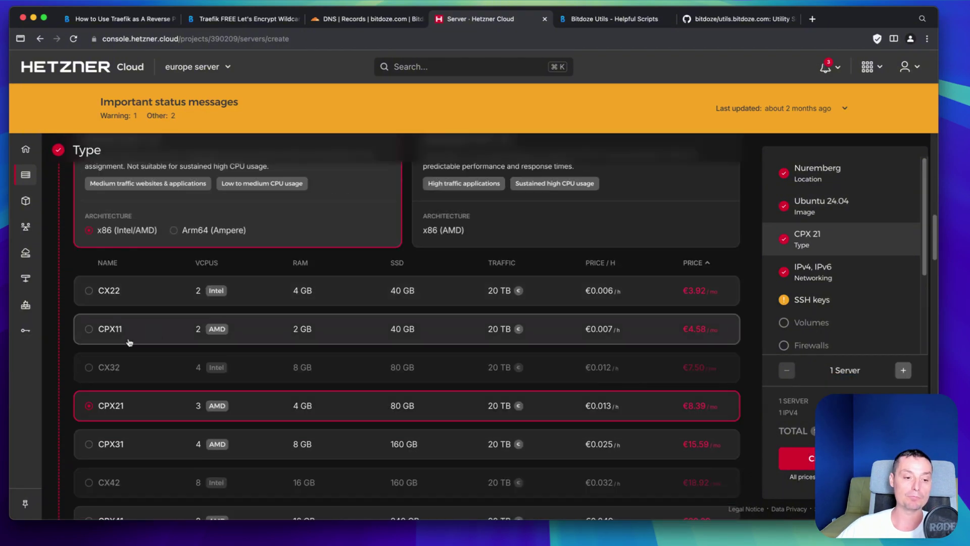
pyautogui.click(94, 300)
pyautogui.scroll(-5, 257, 227)
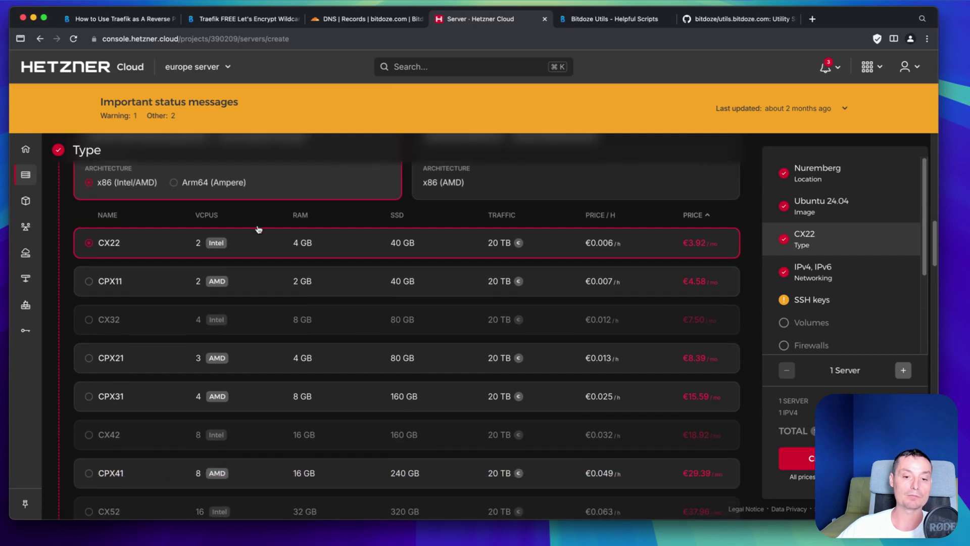
pyautogui.scroll(-8, 258, 229)
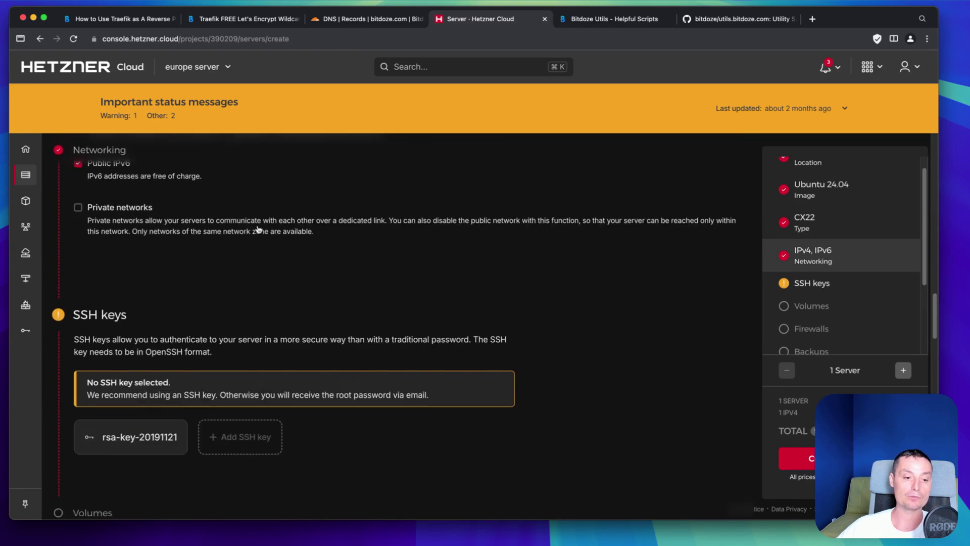
pyautogui.click(144, 435)
pyautogui.scroll(-5, 218, 242)
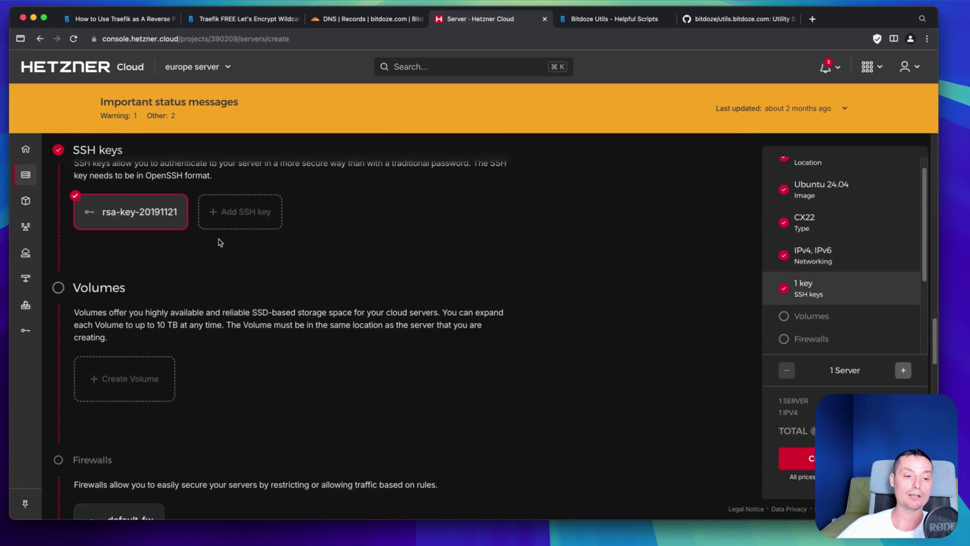
pyautogui.scroll(-15, 219, 243)
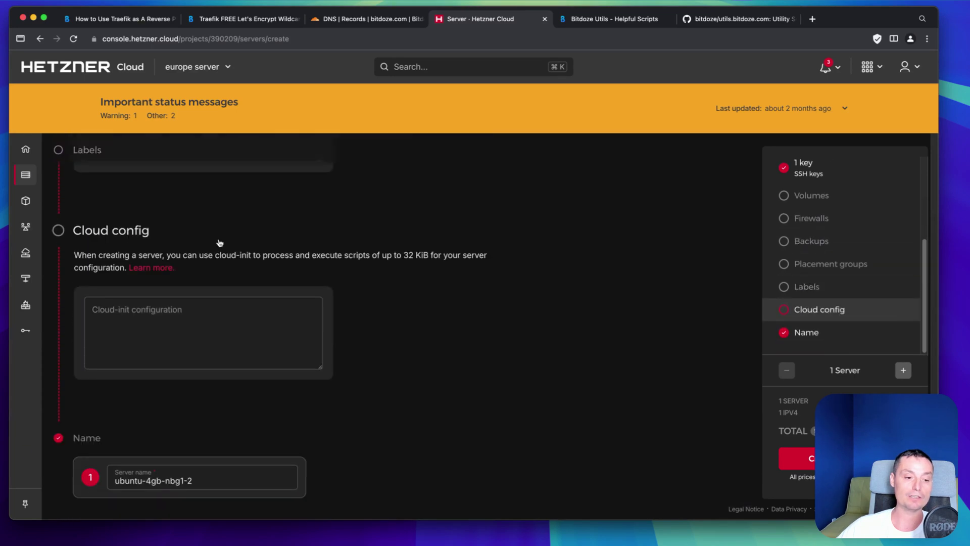
pyautogui.scroll(-2, 219, 243)
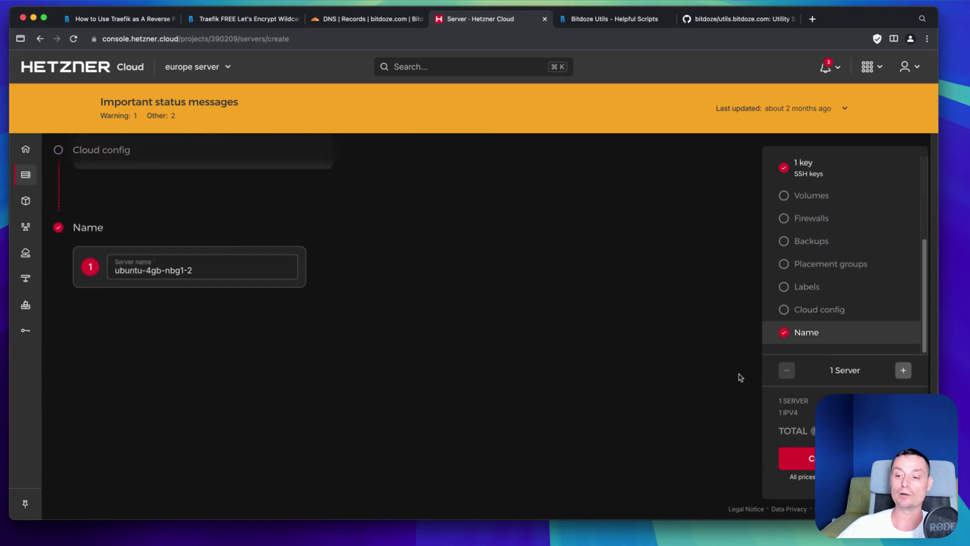
# Create the server, copy its IP 188.245.71.225, and bring up Cloudflare's DNS records.
pyautogui.click(844, 458)
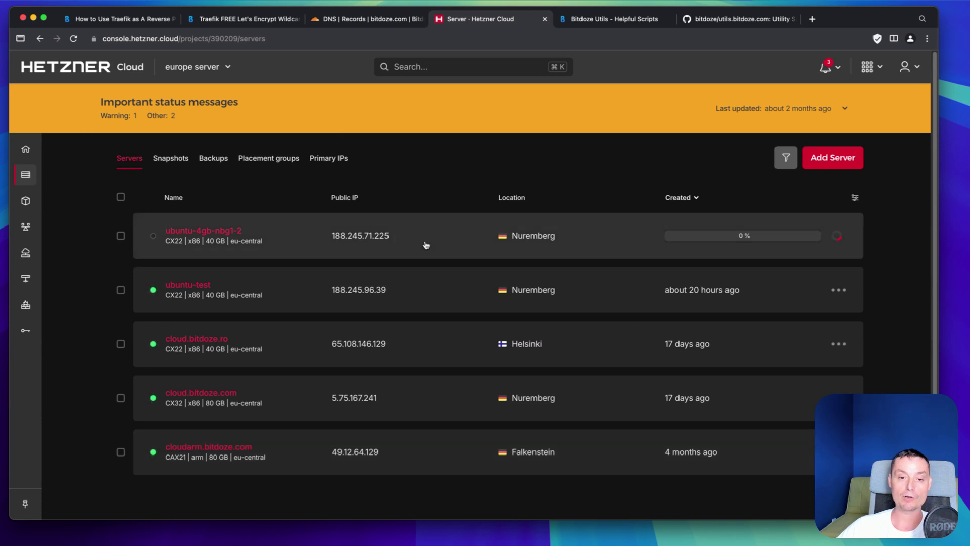
pyautogui.click(378, 238)
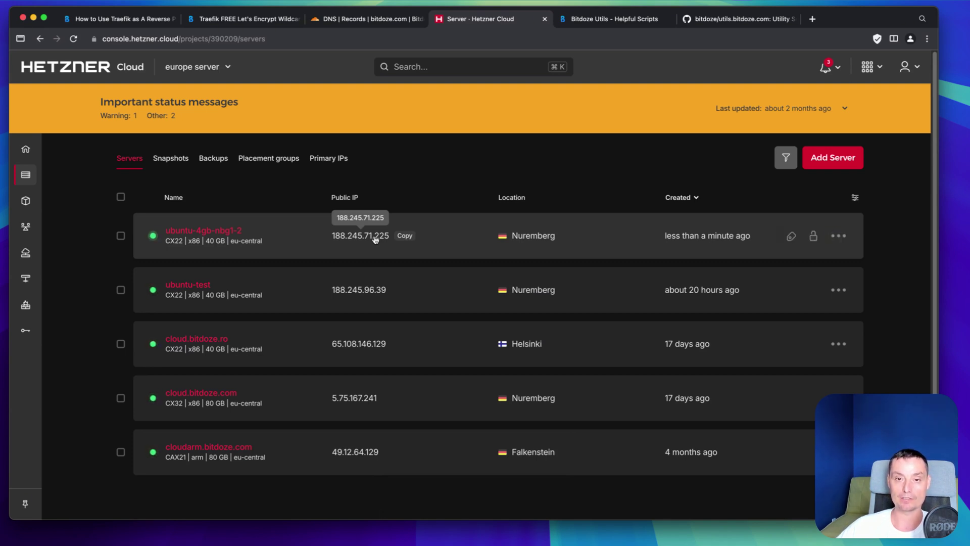
pyautogui.click(377, 21)
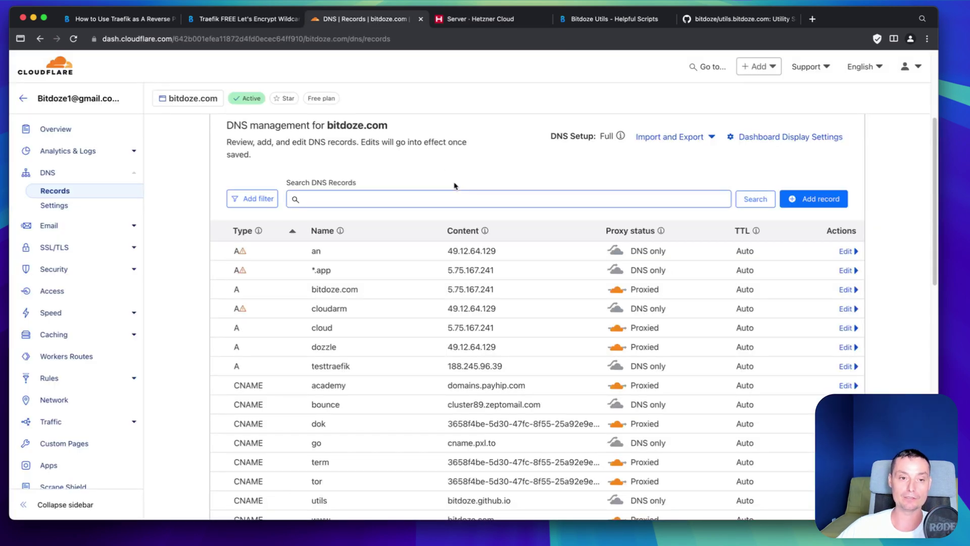
# Add a DNS-only A record named traefik-dash pointing to the pasted IP 188.245.71.225.
pyautogui.scroll(1, 454, 185)
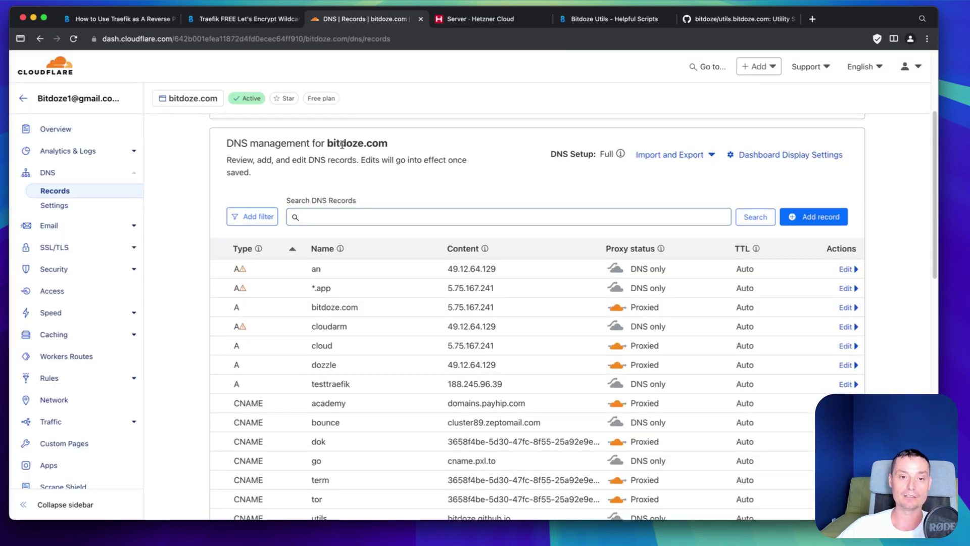
pyautogui.click(816, 216)
pyautogui.click(623, 284)
pyautogui.click(344, 284)
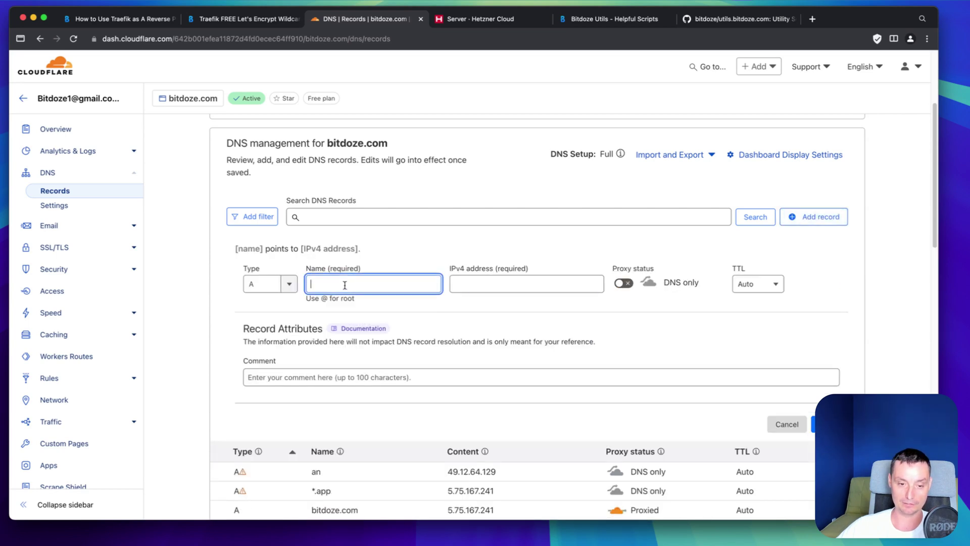
pyautogui.write('traefik-dash')
pyautogui.click(525, 287)
pyautogui.press('super+v')
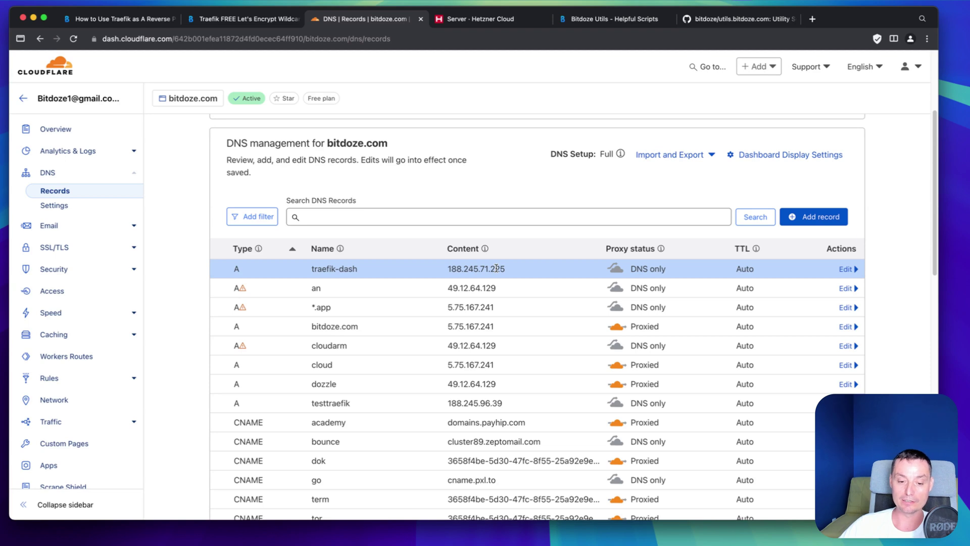
# Copy the server IP 188.245.71.225 from Hetzner and switch to the terminal's ssh command.
pyautogui.click(482, 23)
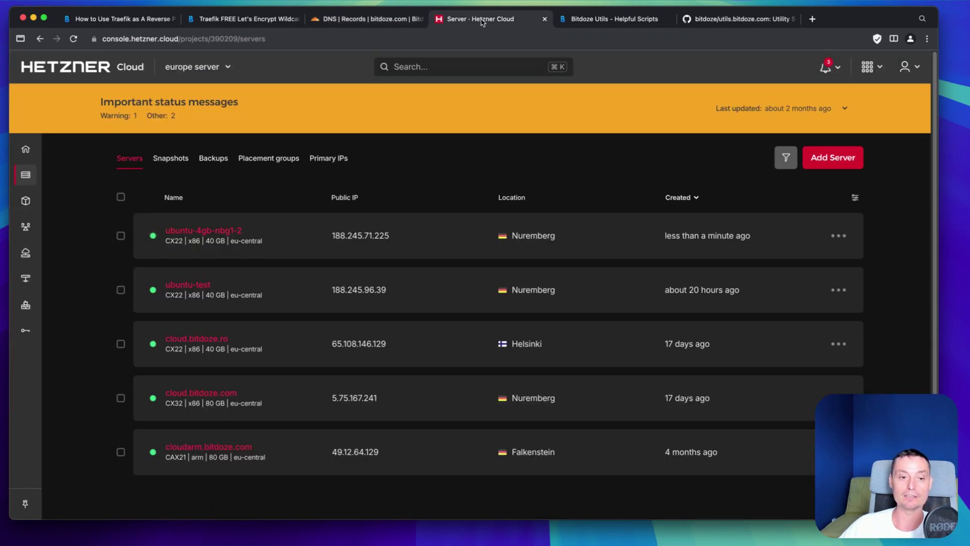
pyautogui.click(384, 236)
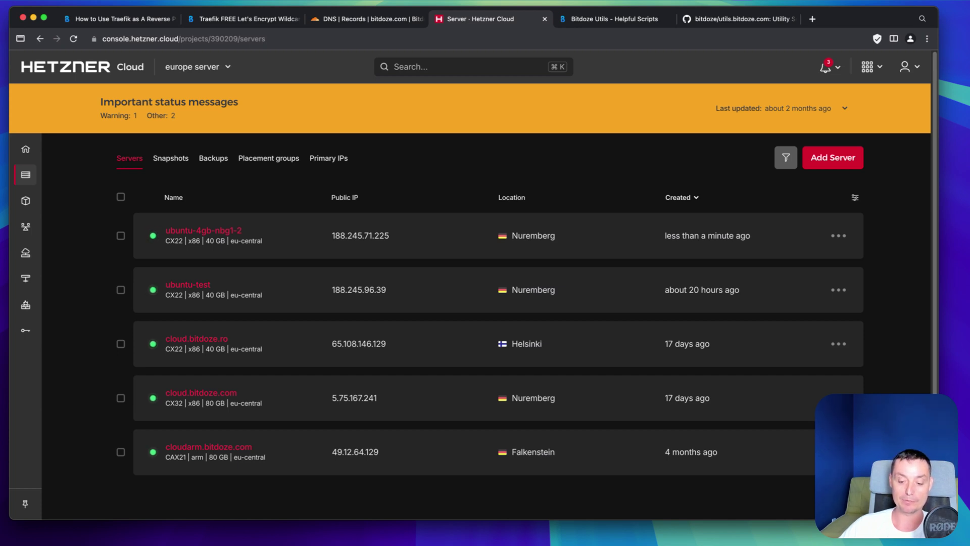
pyautogui.press('super+Tab')
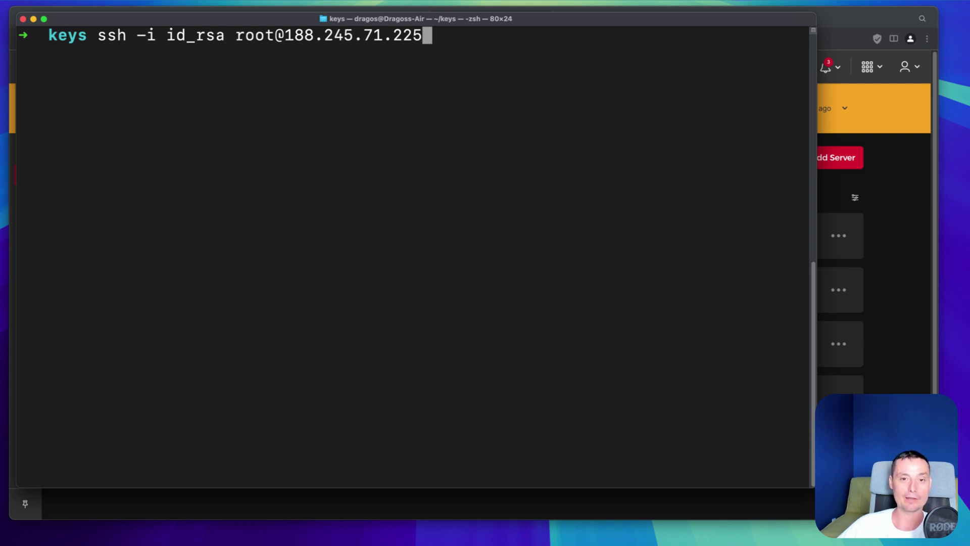
pyautogui.press('Return')
pyautogui.write('yes')
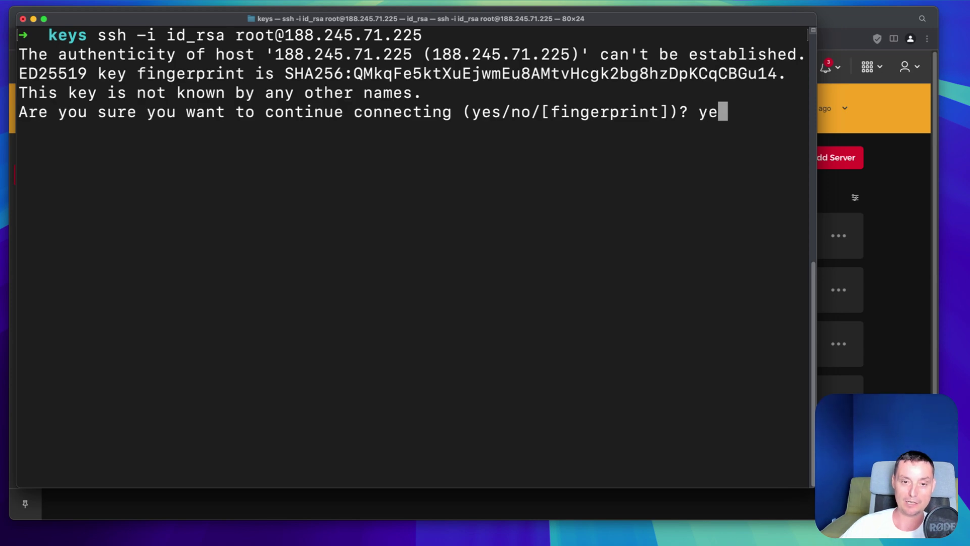
pyautogui.press('Return')
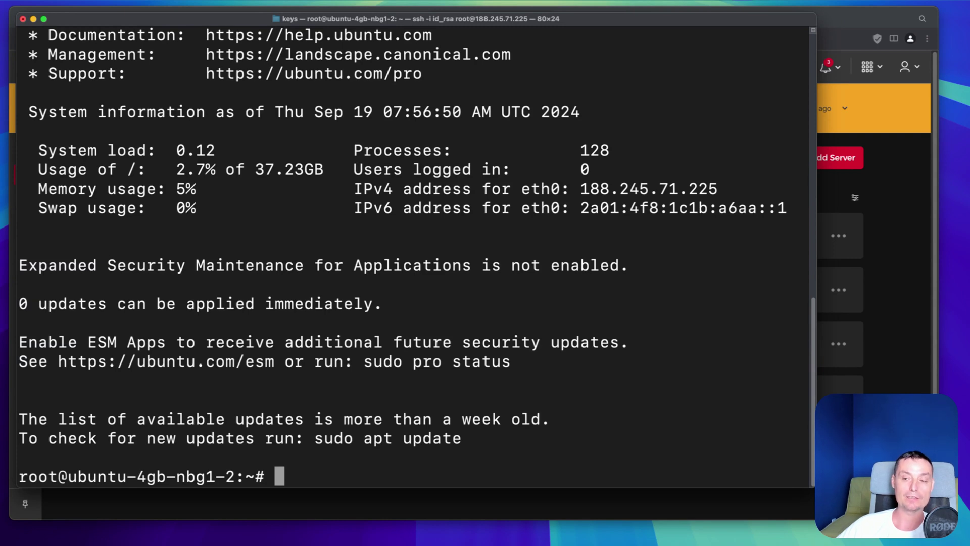
pyautogui.click(895, 178)
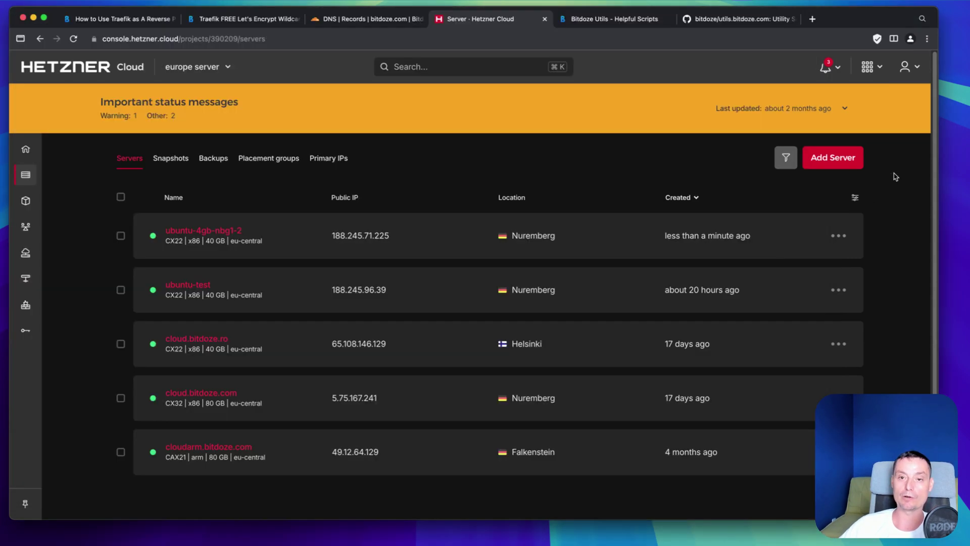
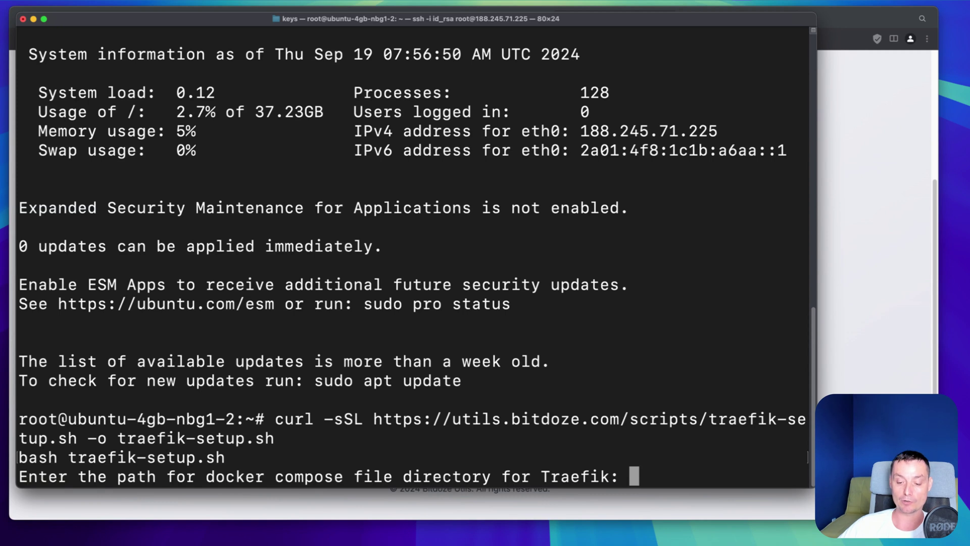
# Give the setup script directory /opt/staks/traefik and dashboard domain traefik-dash.bitdoze.com.
pyautogui.write('/op')
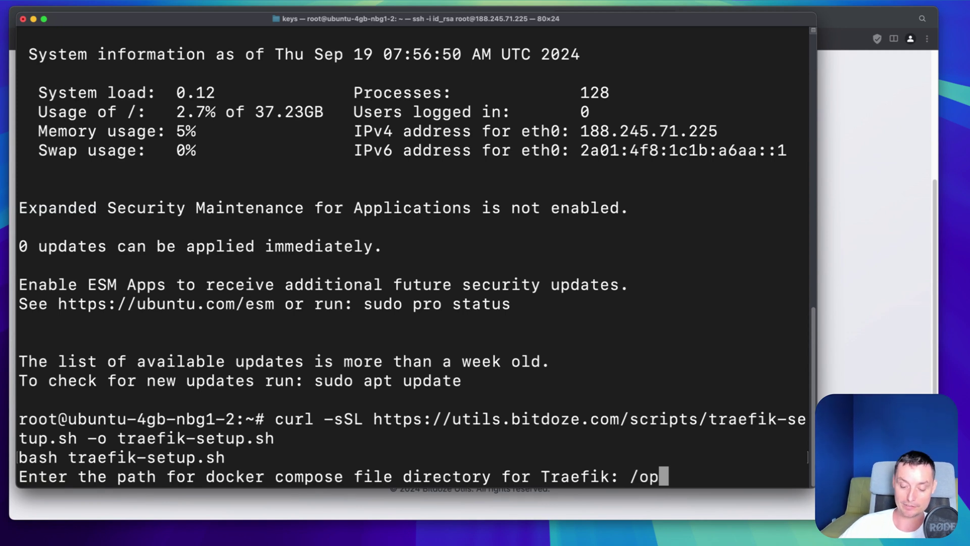
pyautogui.write('t/')
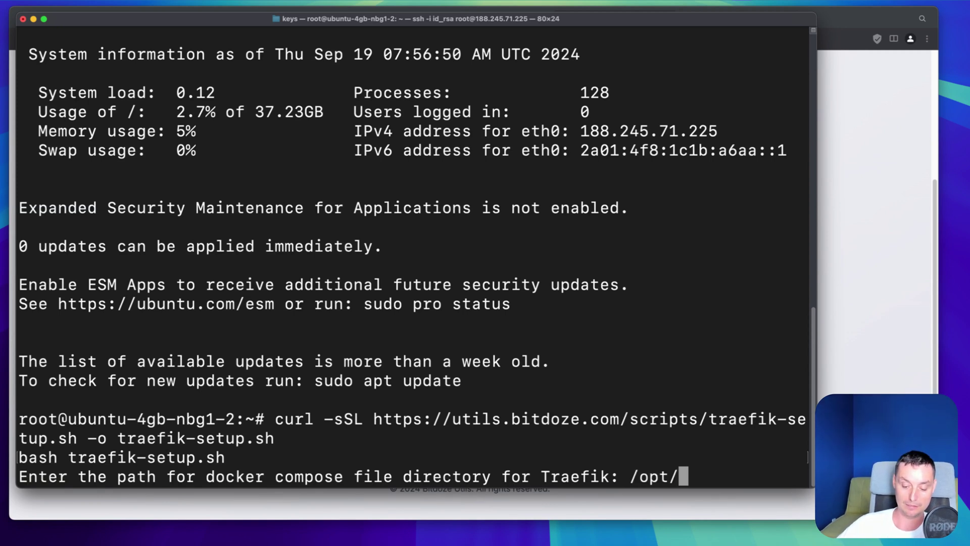
pyautogui.write('staks')
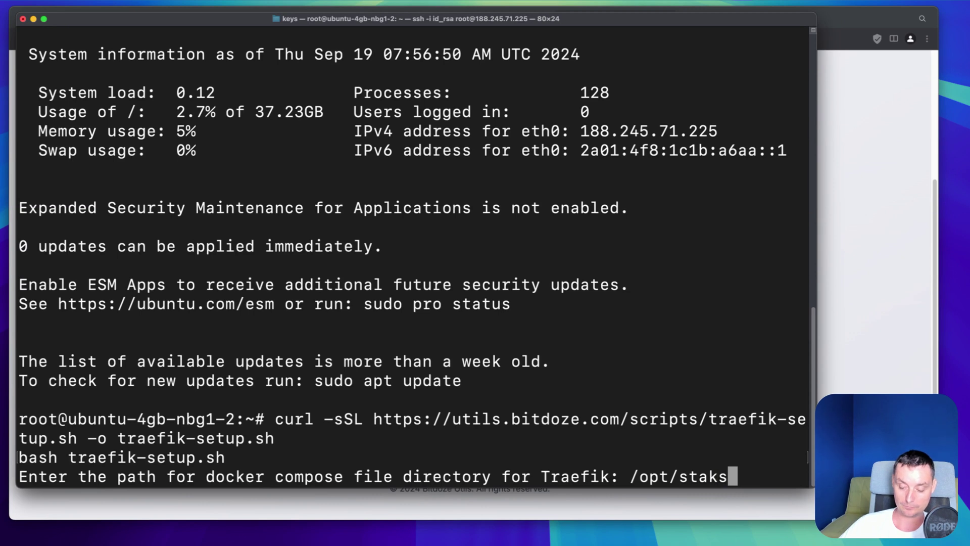
pyautogui.write('/')
pyautogui.write('tra')
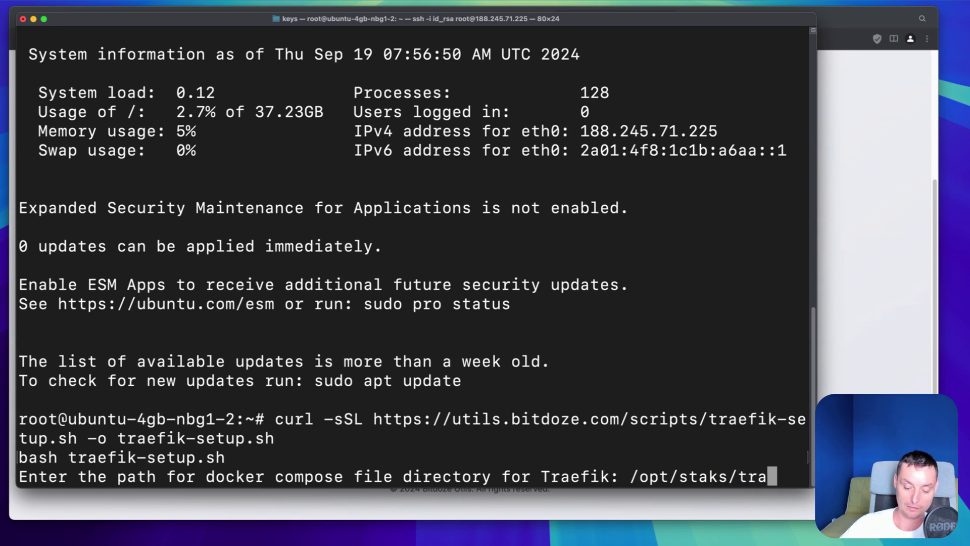
pyautogui.write('efik')
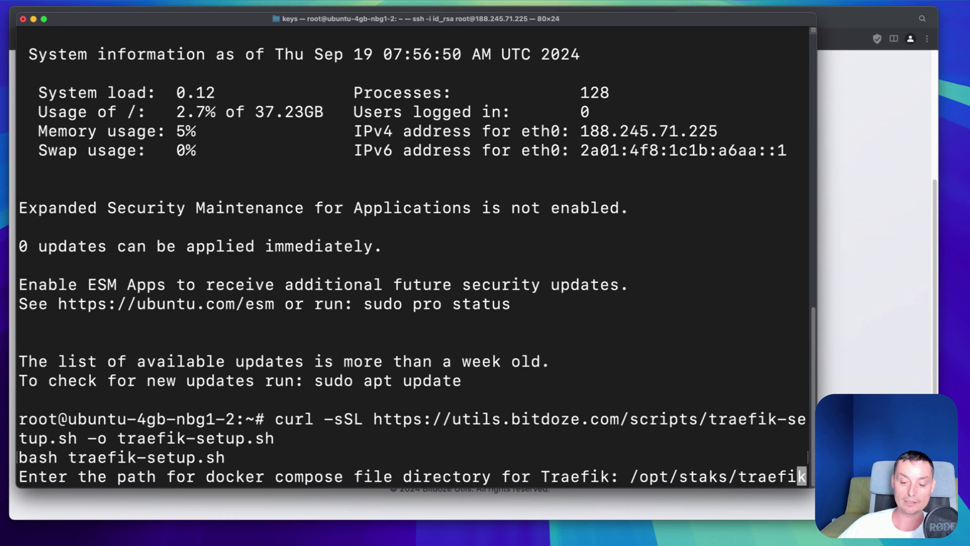
pyautogui.press('Return')
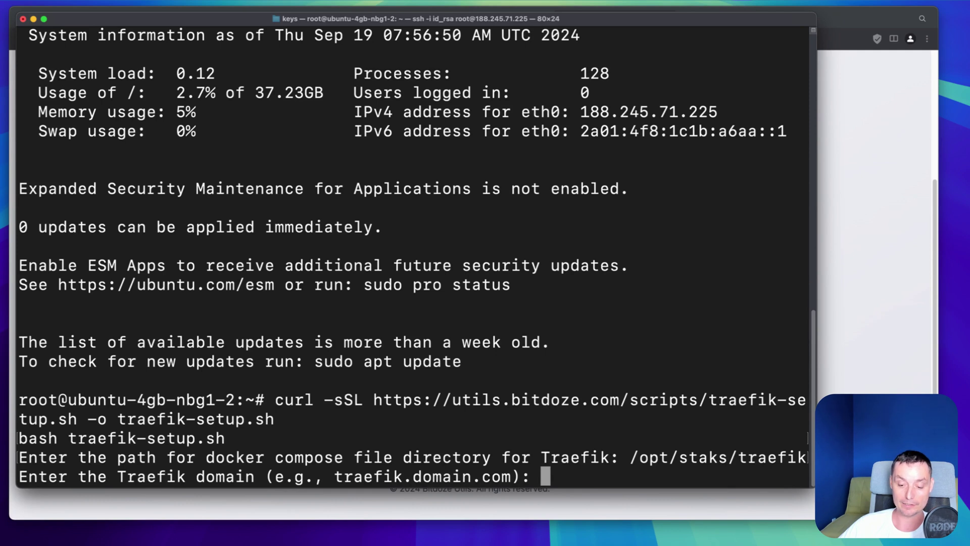
pyautogui.write('traefik')
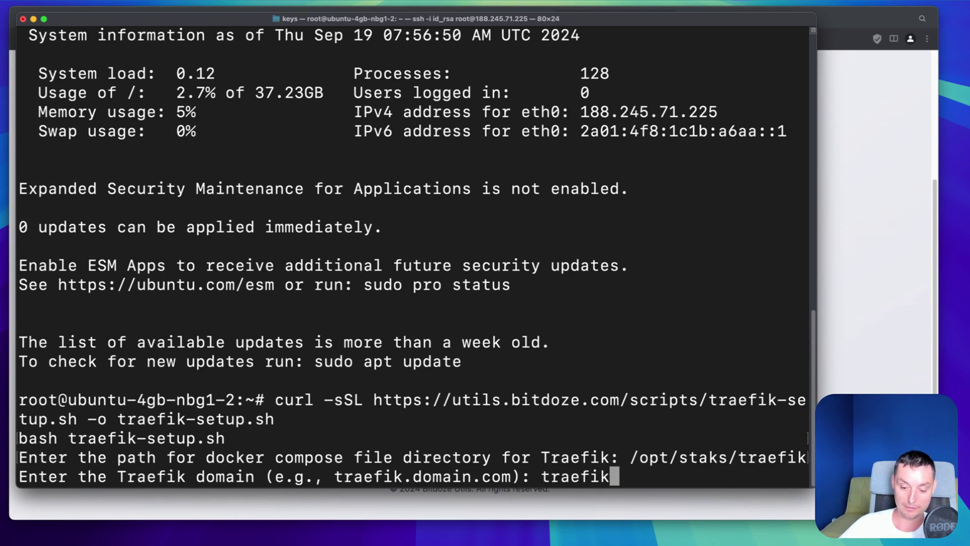
pyautogui.write('-')
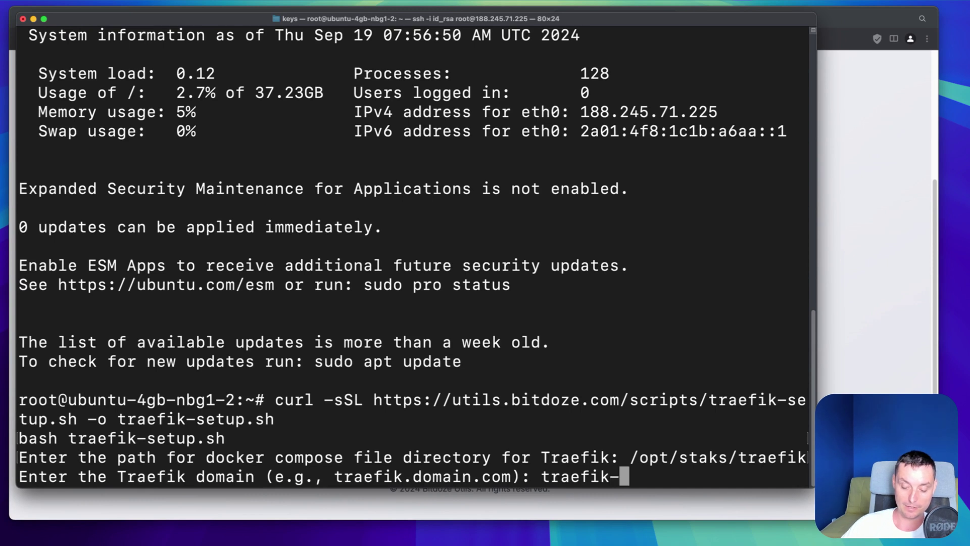
pyautogui.write('dash')
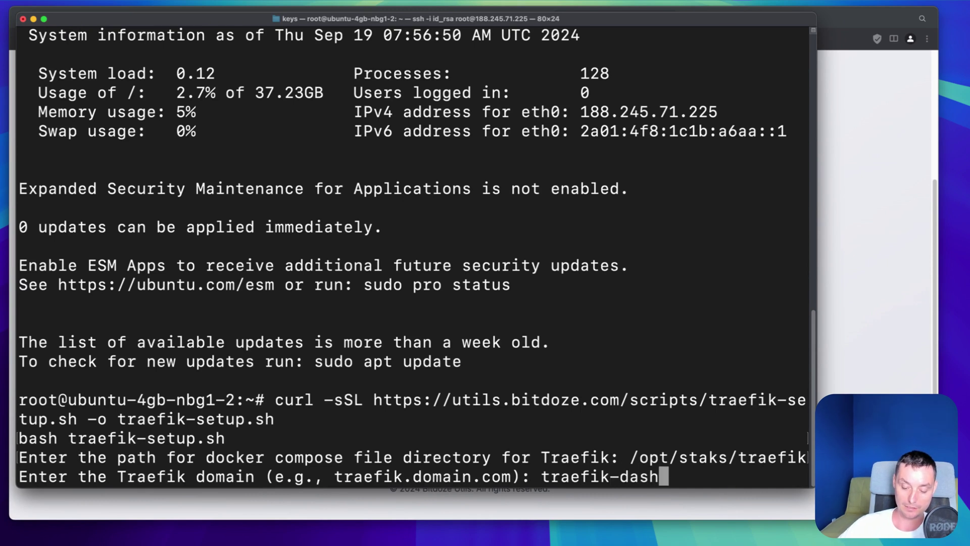
pyautogui.write('.bitdoze.com')
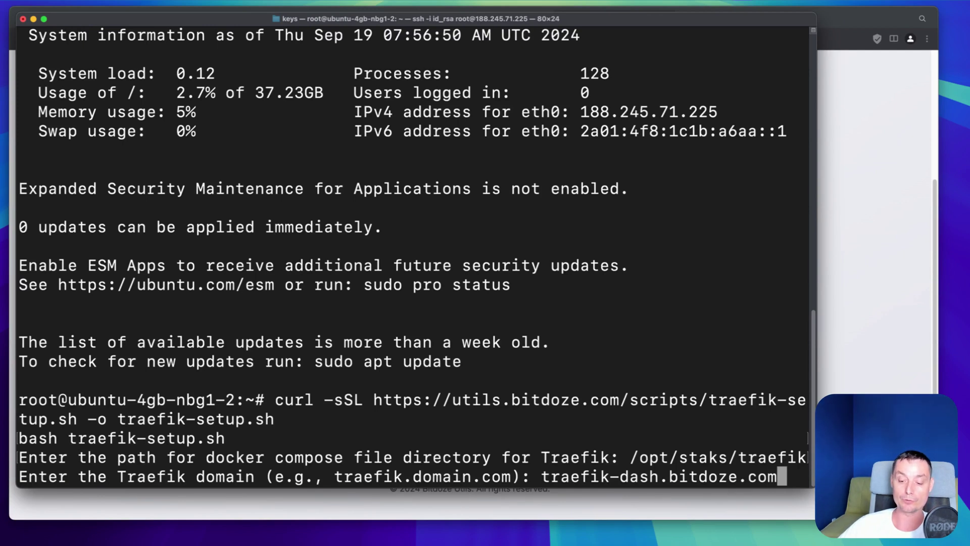
pyautogui.press('Return')
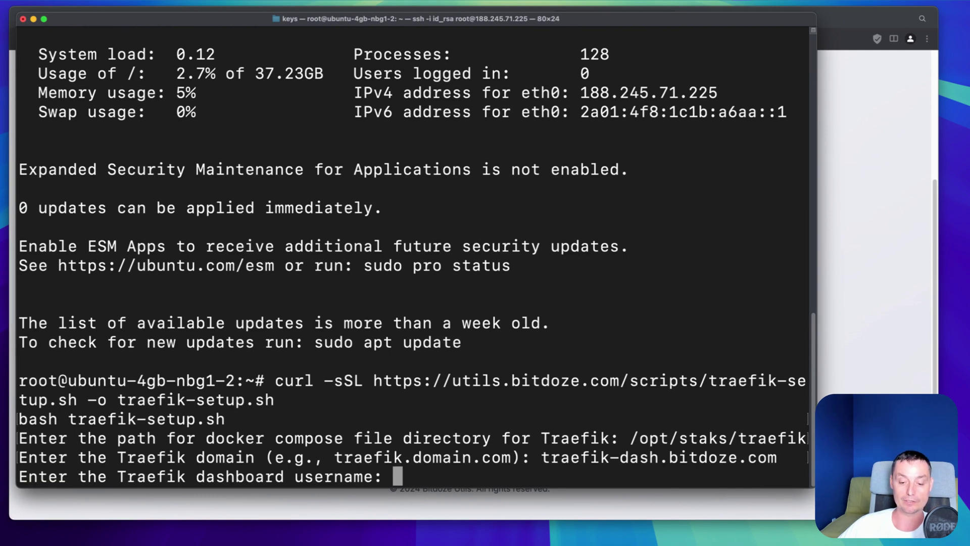
# Enter the dashboard username and password and the Let's Encrypt notification e-mail.
pyautogui.write('bitdoze')
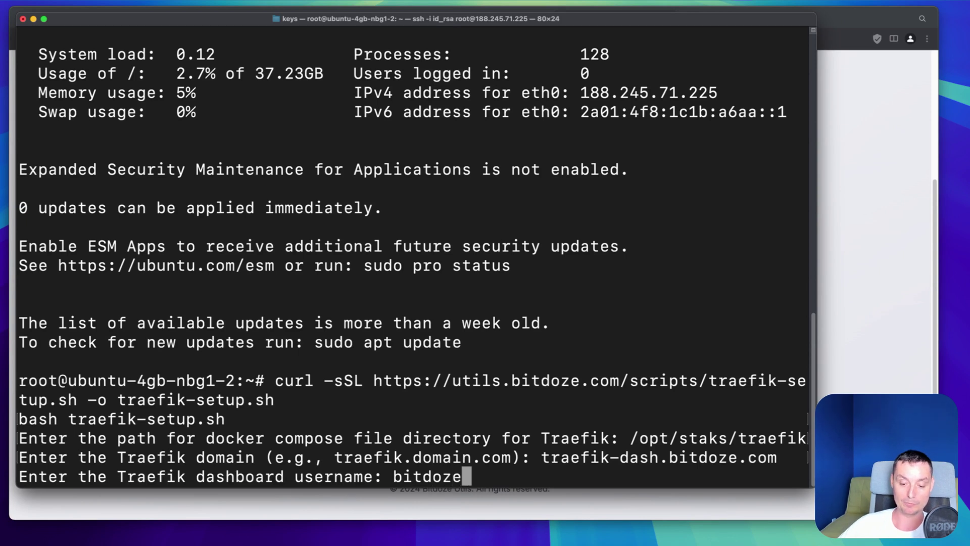
pyautogui.press('Return')
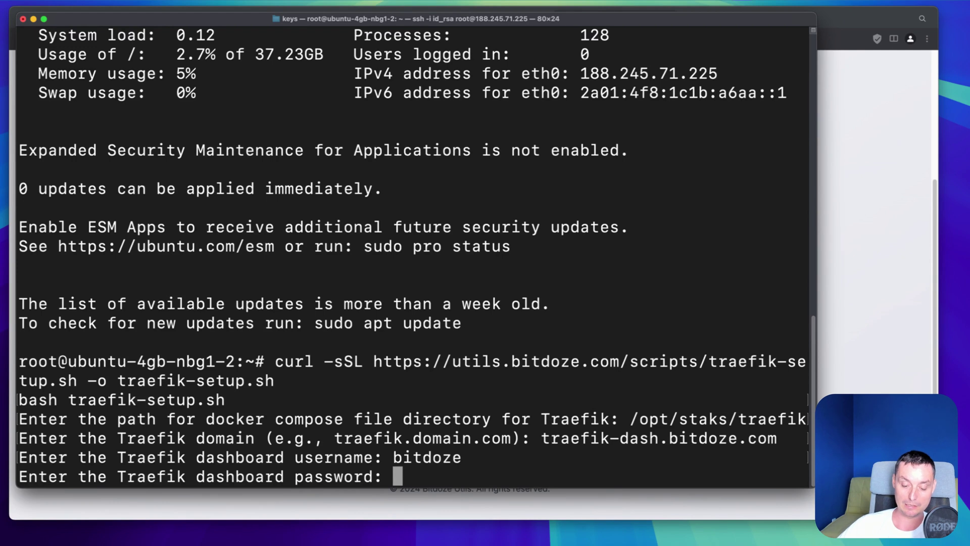
pyautogui.press('Return')
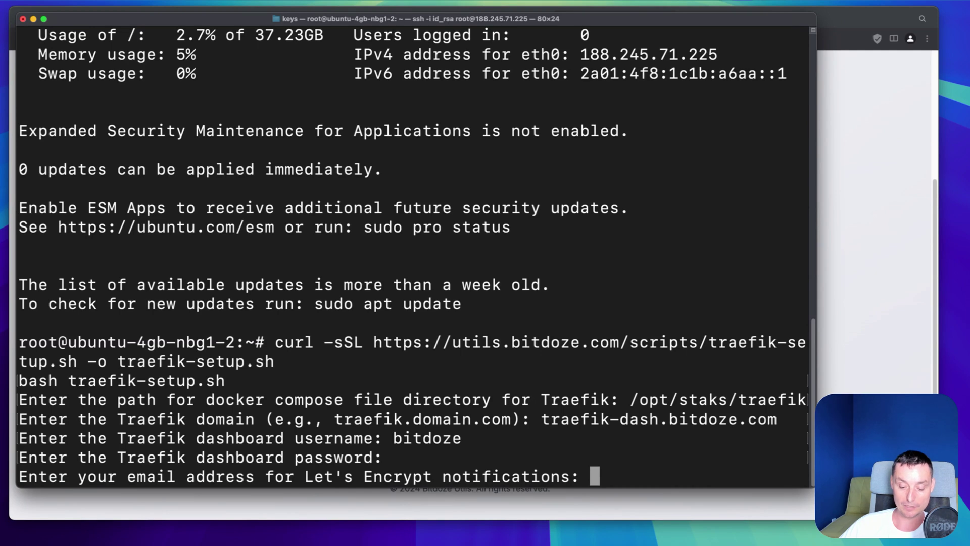
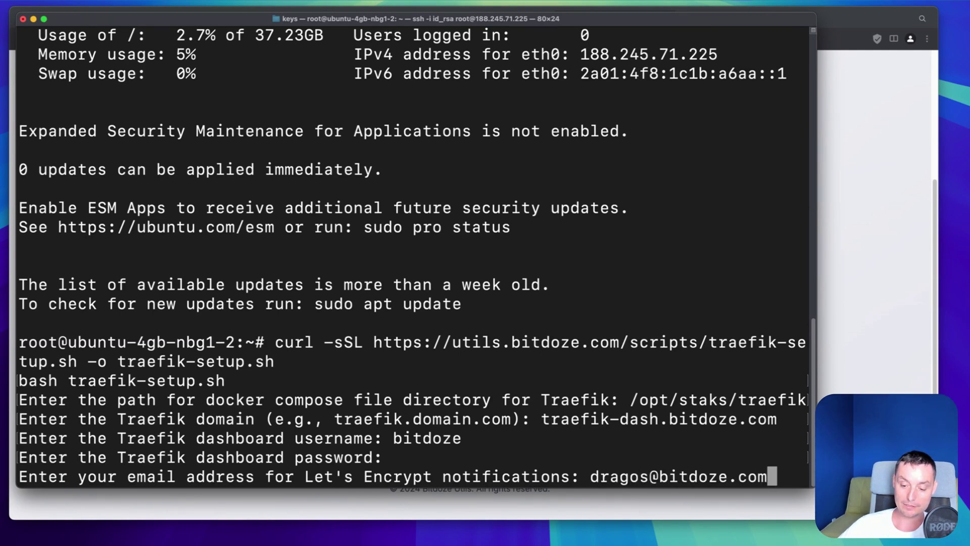
pyautogui.press('Return')
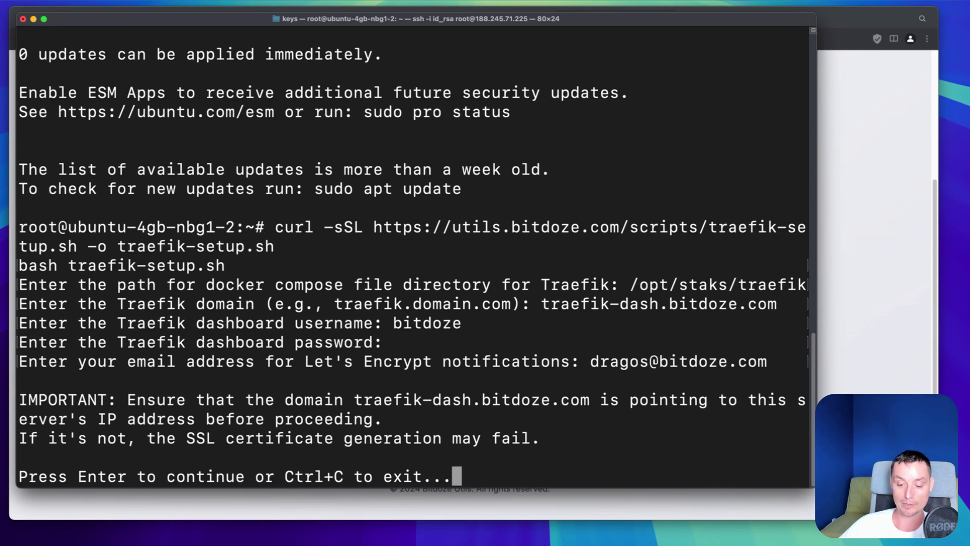
# Accept the DNS warning so the script installs Docker and starts Traefik.
pyautogui.press('Return')
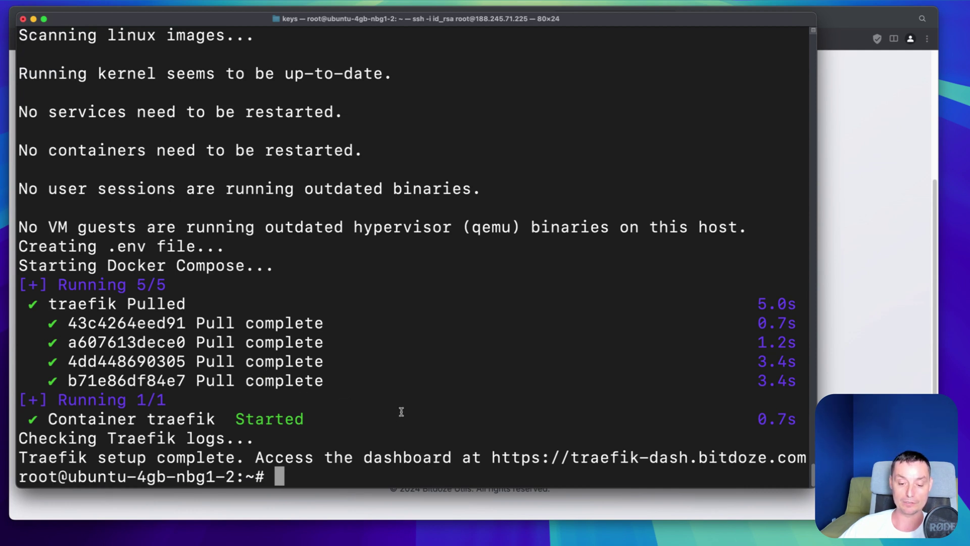
# Run docker ps to confirm the traefik:v3.1 container is running on ports 80/443.
pyautogui.write('c')
pyautogui.press('BackSpace')
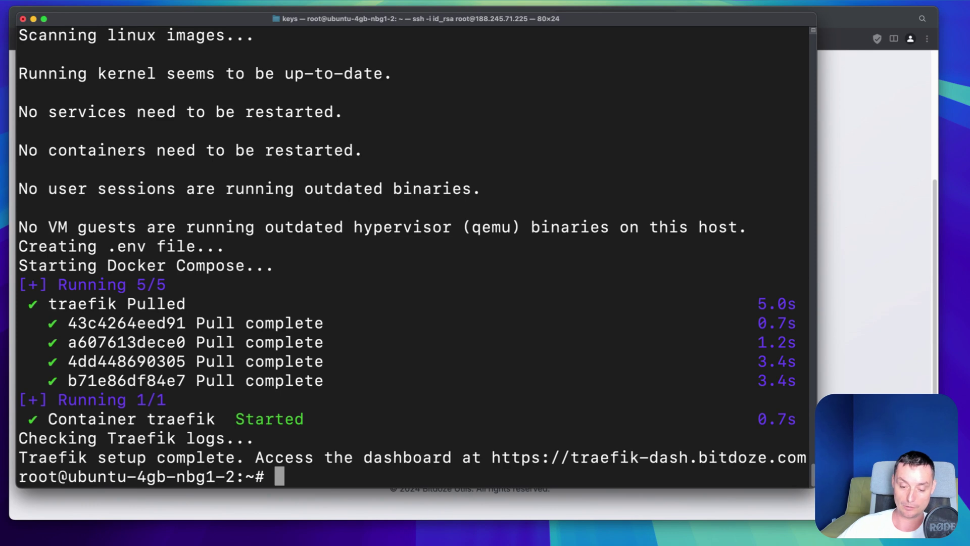
pyautogui.write('docker ')
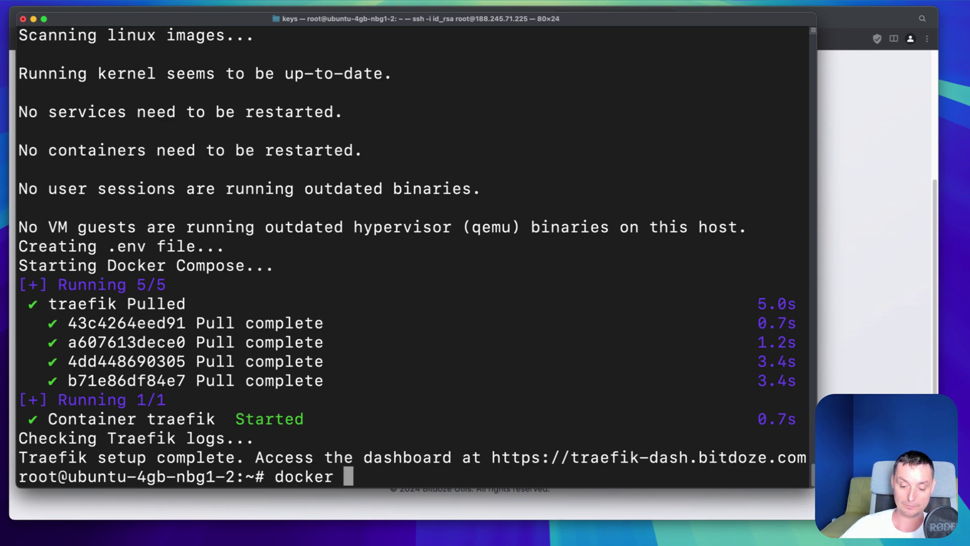
pyautogui.write('ps')
pyautogui.press('Return')
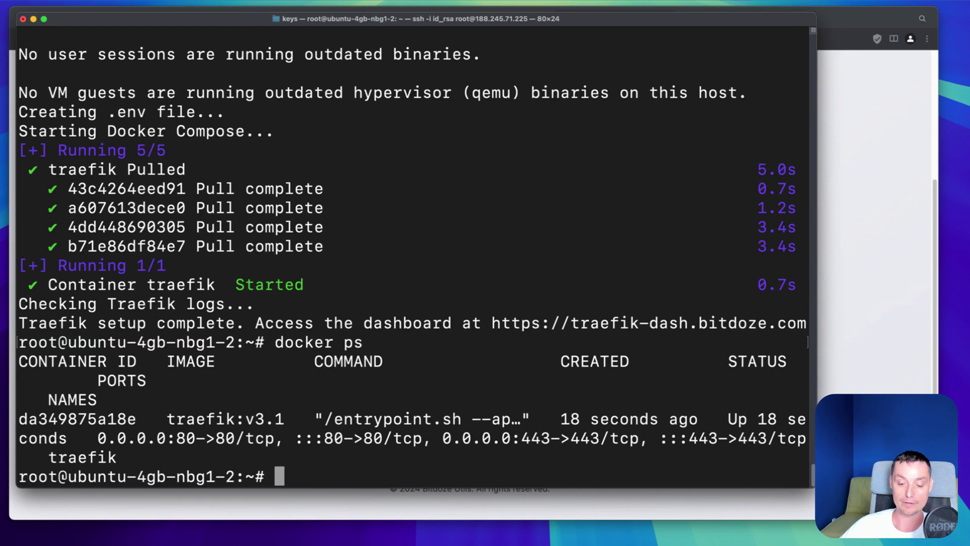
# Change into /opt/staks/traefik and list its contents with ls -ltr.
pyautogui.write('cd /')
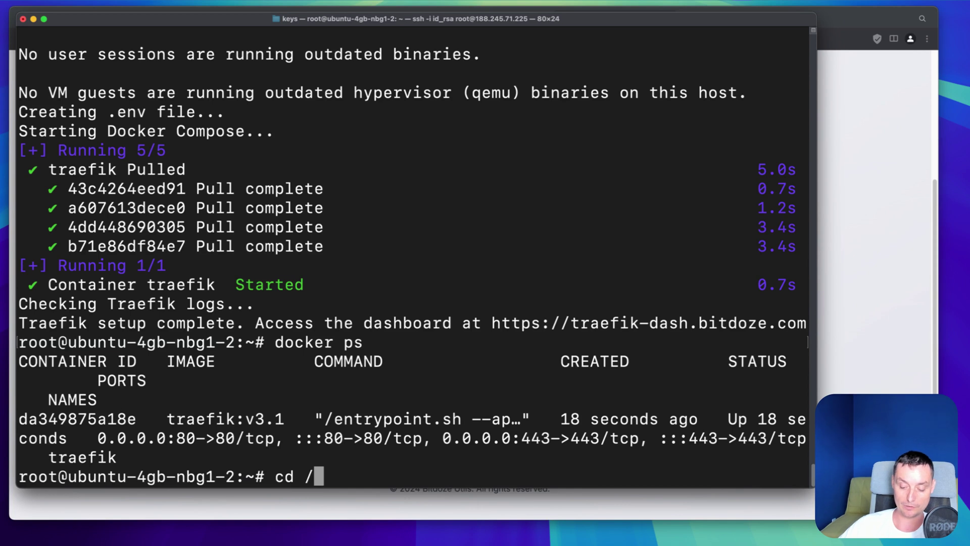
pyautogui.write('opt/st')
pyautogui.press('Tab')
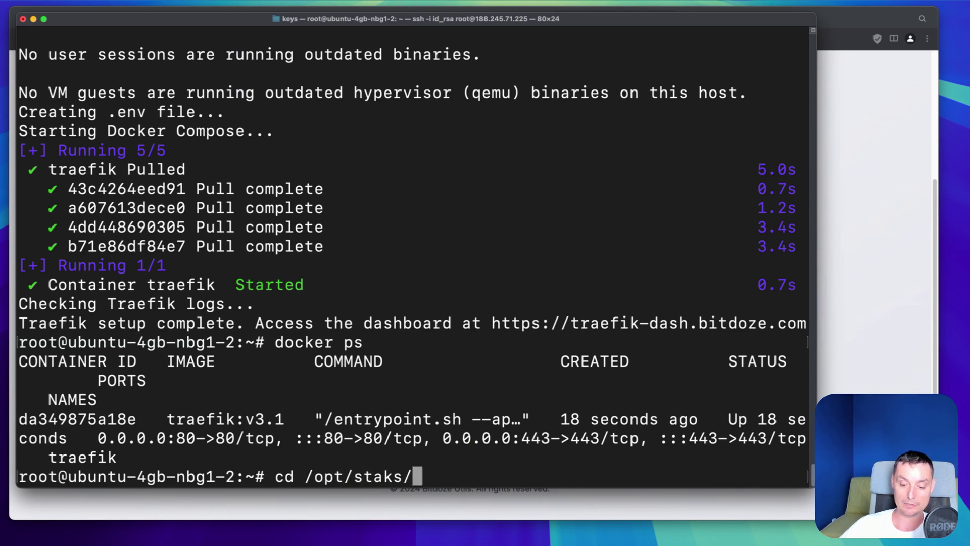
pyautogui.write('t')
pyautogui.press('Tab')
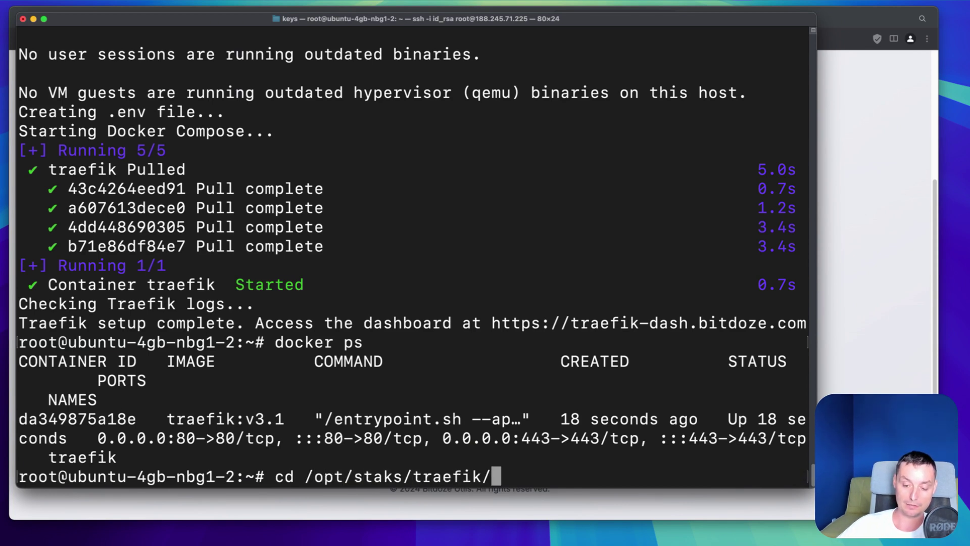
pyautogui.press('Return')
pyautogui.write(';s')
pyautogui.press('BackSpace')
pyautogui.press('BackSpace')
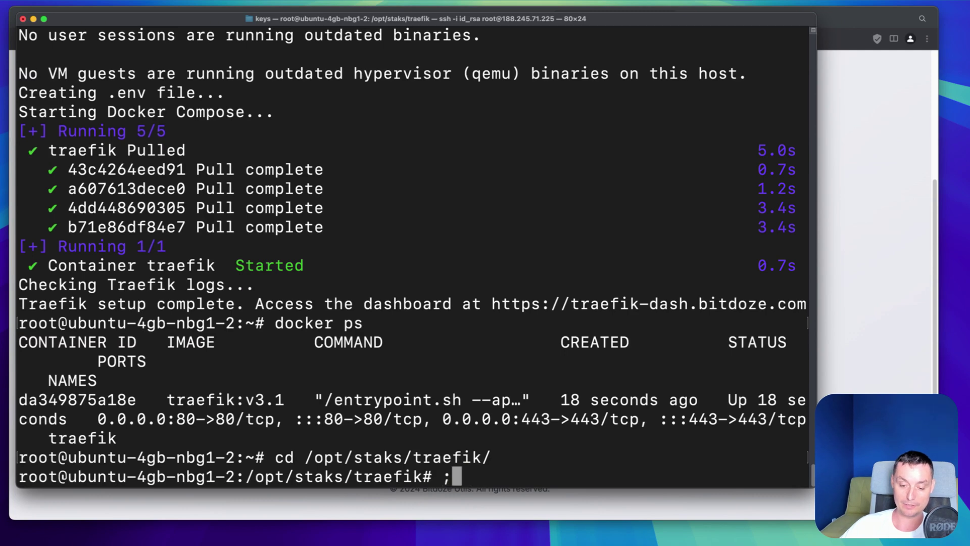
pyautogui.write('ls -ltr')
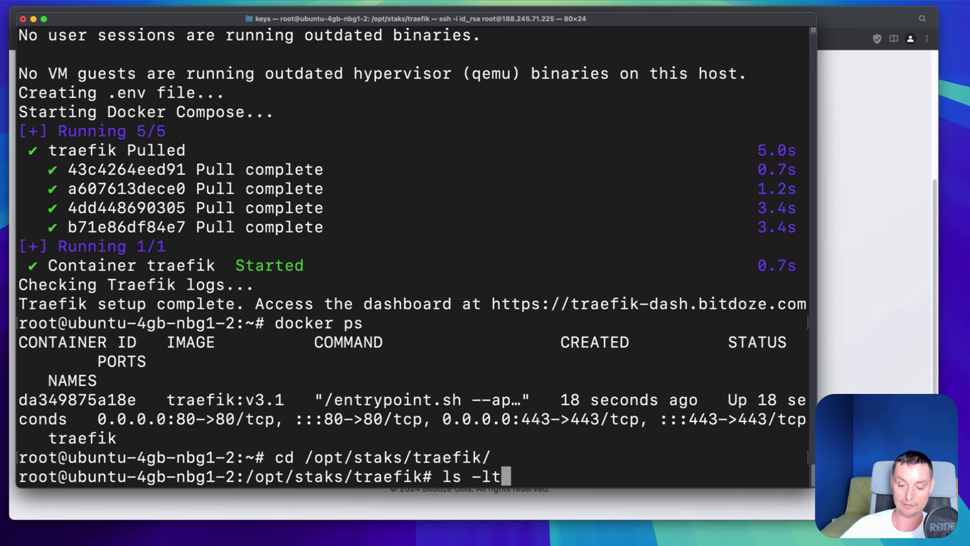
pyautogui.press('Return')
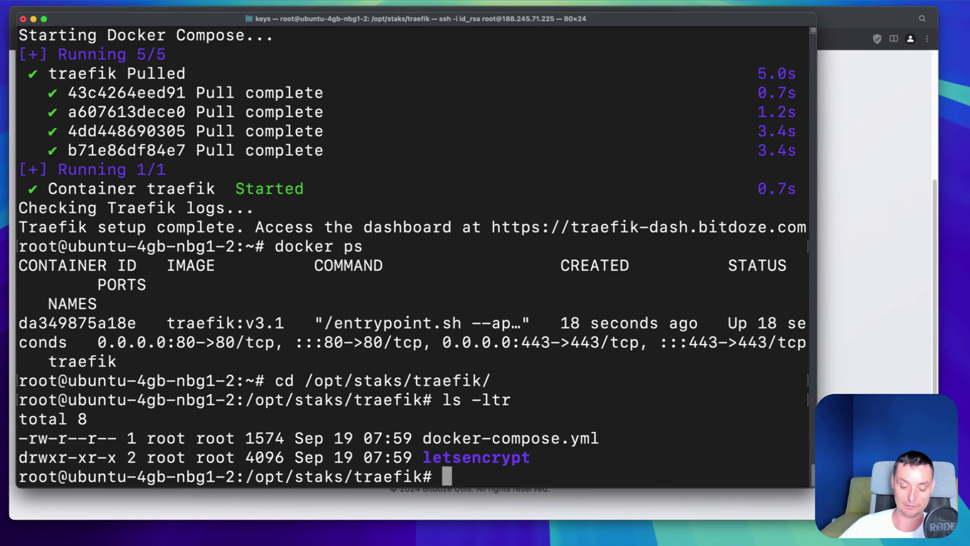
# Print docker-compose.yml with cat and review its Traefik settings.
pyautogui.write('cat d')
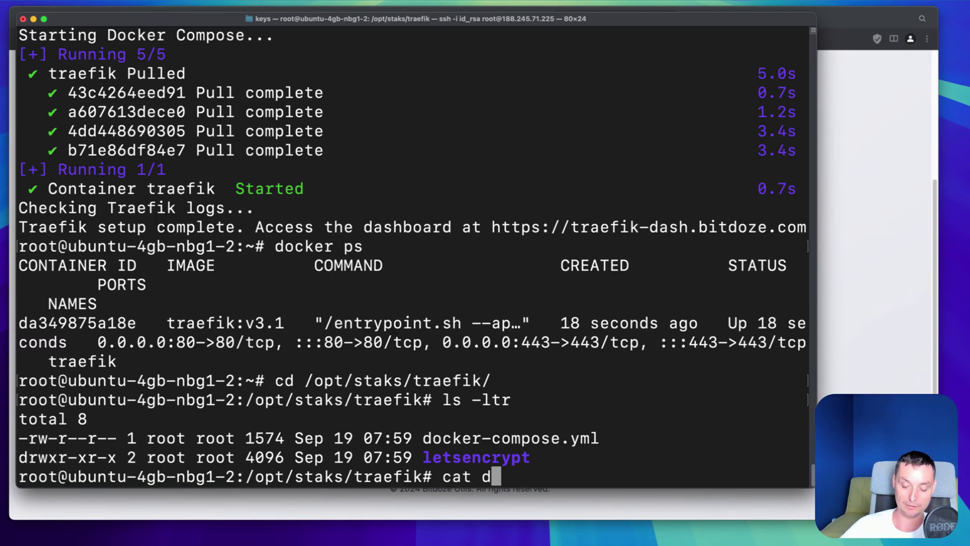
pyautogui.press('Tab')
pyautogui.press('Return')
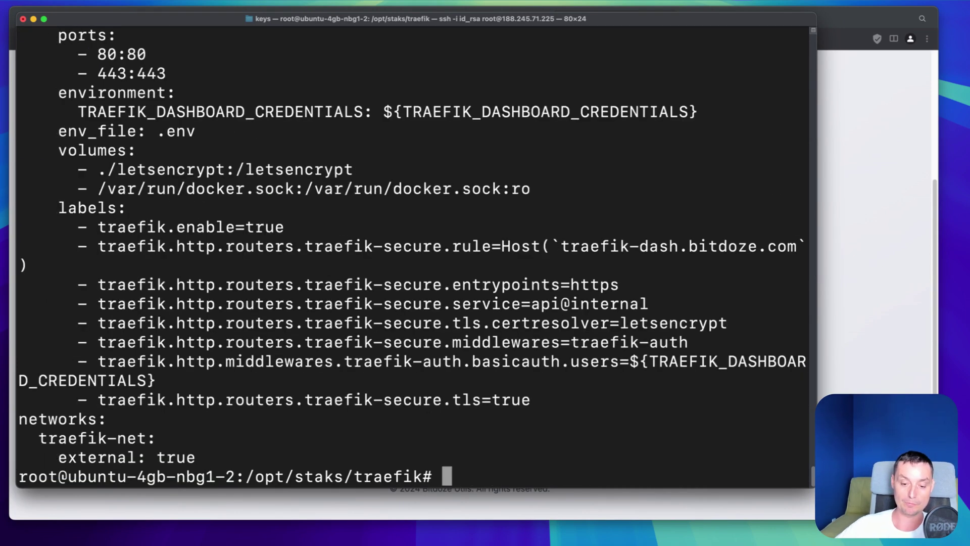
pyautogui.scroll(10, 45, 213)
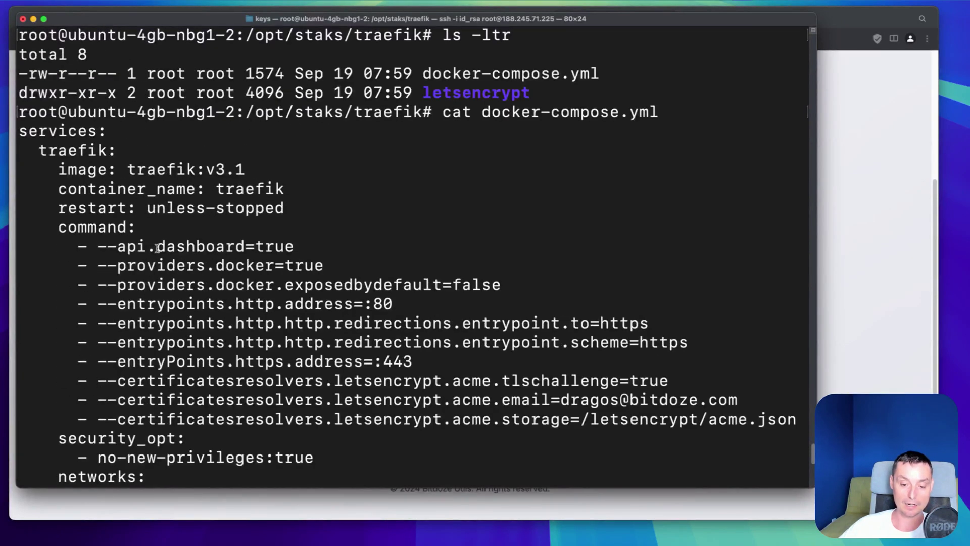
pyautogui.scroll(-3, 157, 248)
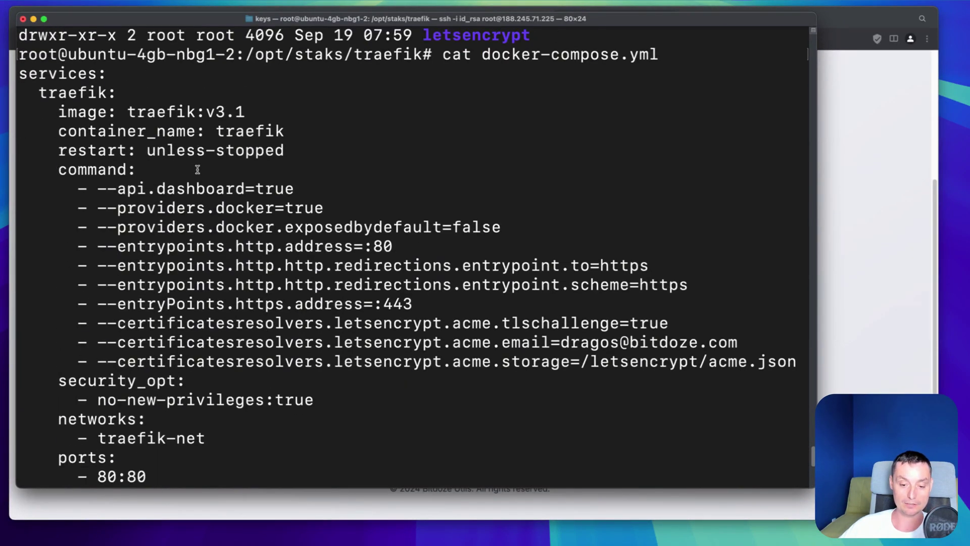
pyautogui.scroll(-2, 198, 169)
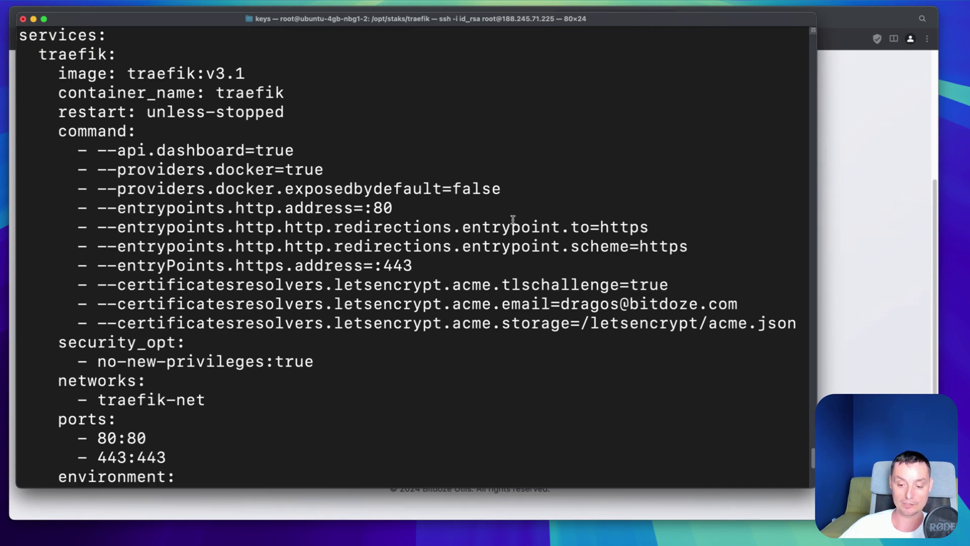
pyautogui.scroll(10, 513, 220)
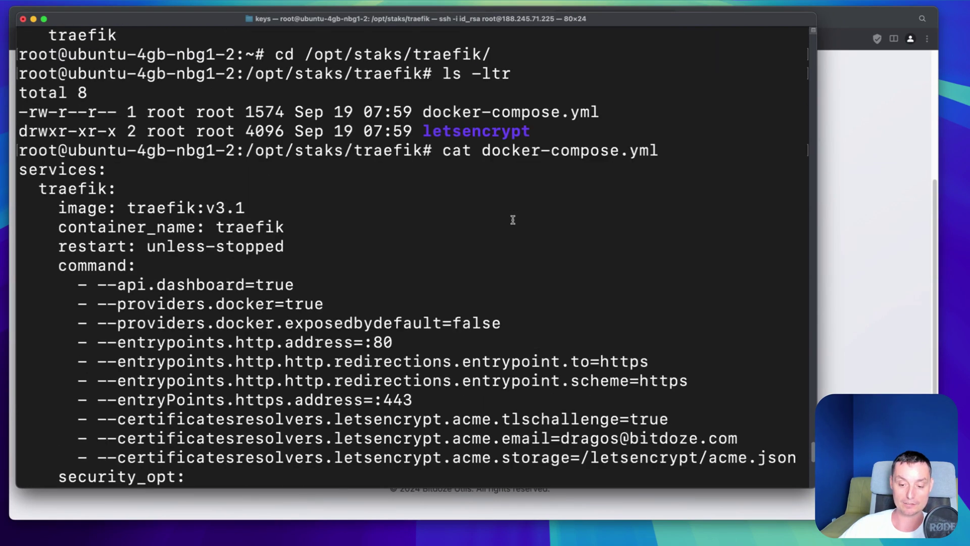
pyautogui.scroll(-6, 513, 220)
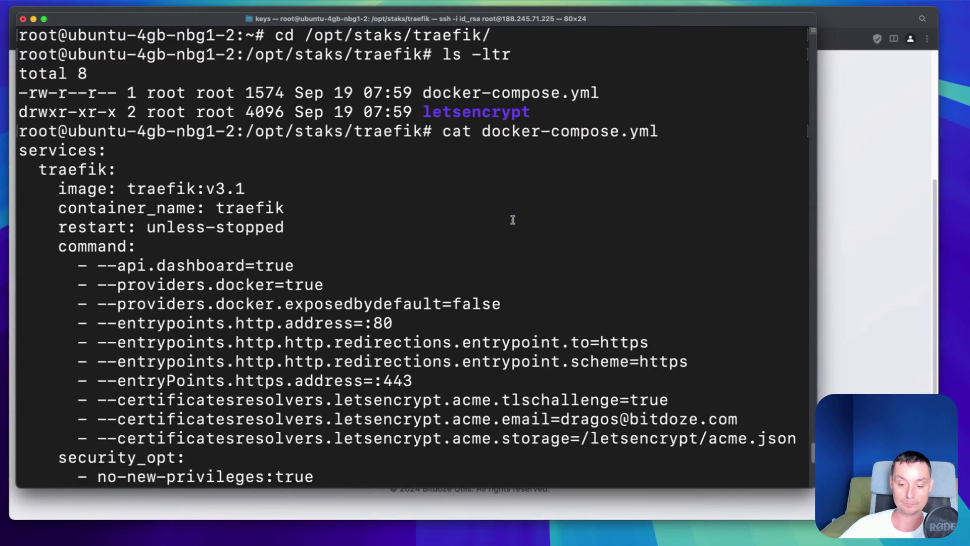
pyautogui.scroll(-3, 537, 343)
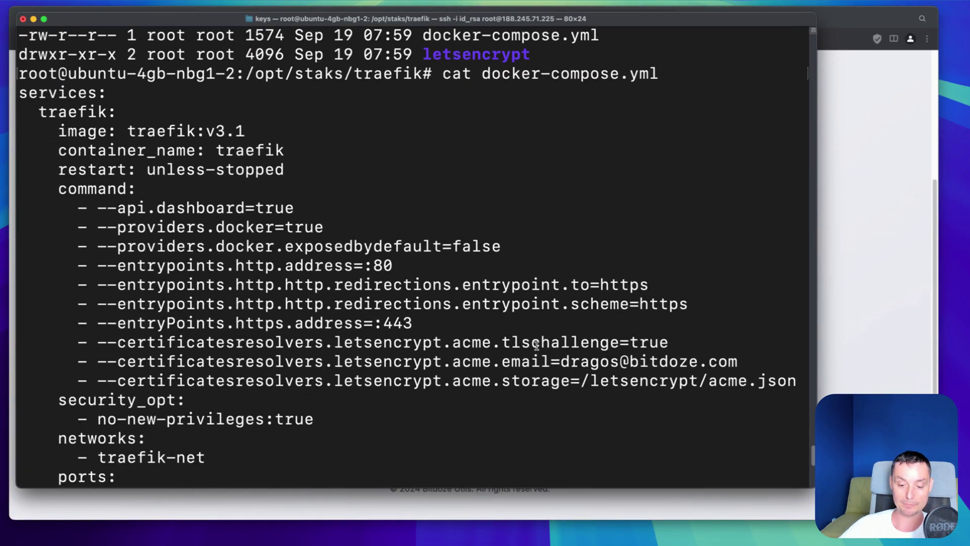
pyautogui.scroll(-6, 536, 345)
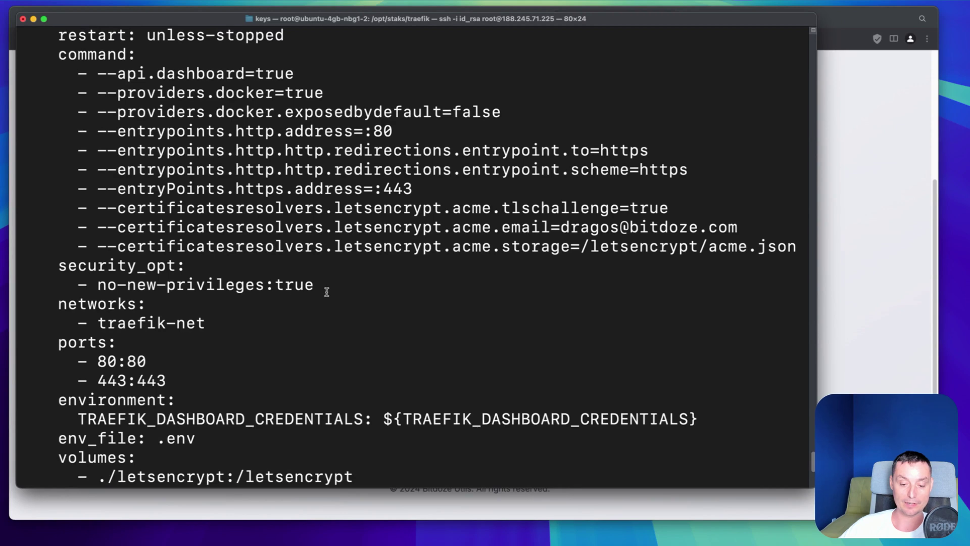
pyautogui.scroll(-11, 243, 306)
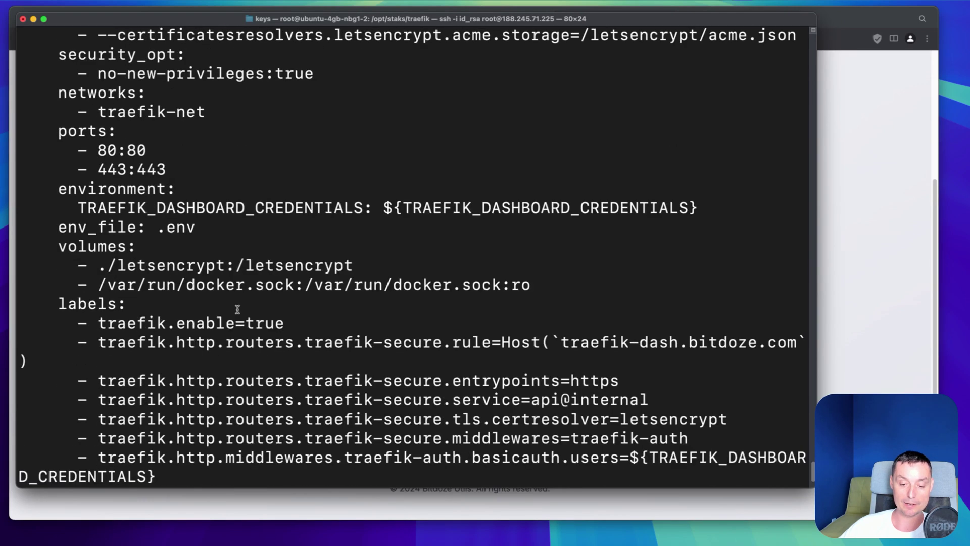
# Select the Host domain traefik-dash.bitdoze.com in the compose file and return to the browser.
pyautogui.scroll(-2, 237, 309)
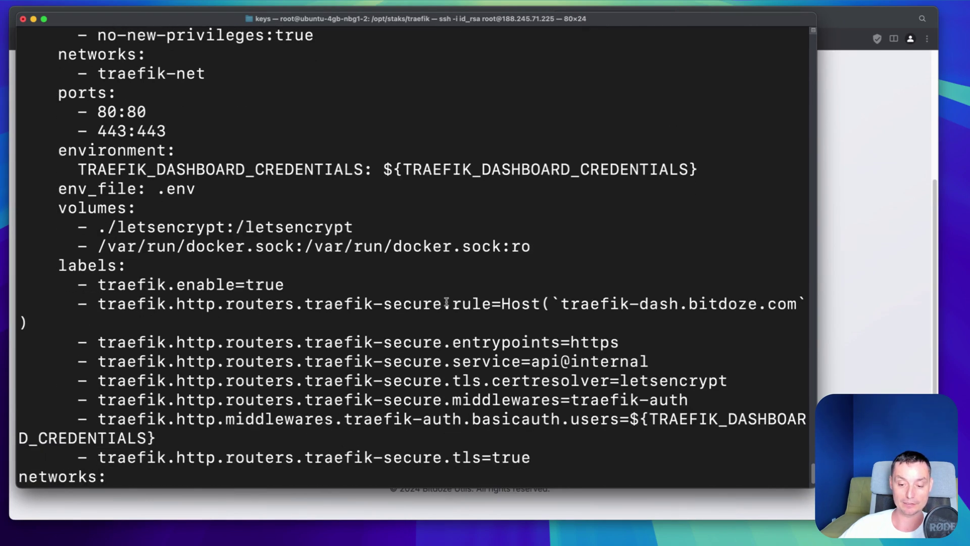
pyautogui.scroll(-3, 524, 298)
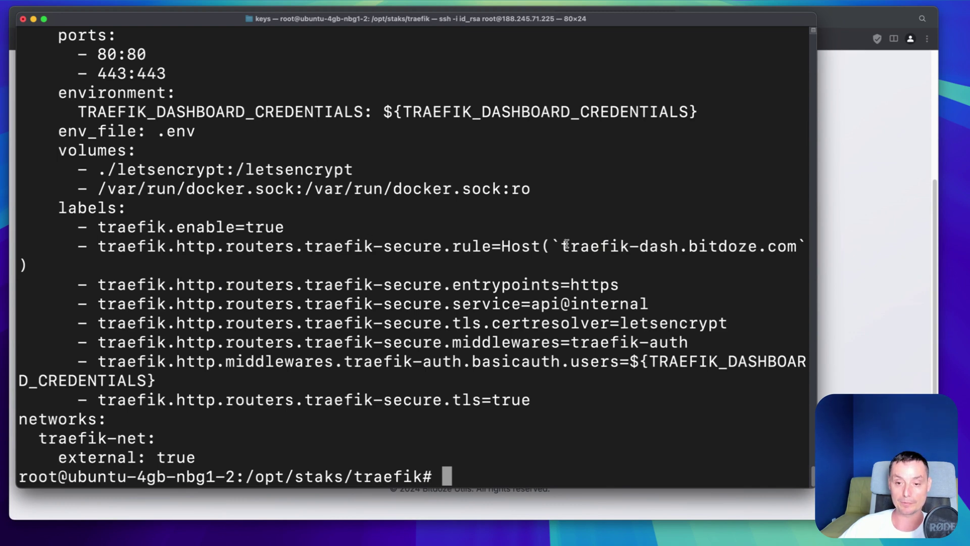
pyautogui.moveTo(562, 245); pyautogui.dragTo(797, 246)
pyautogui.press('super+c')
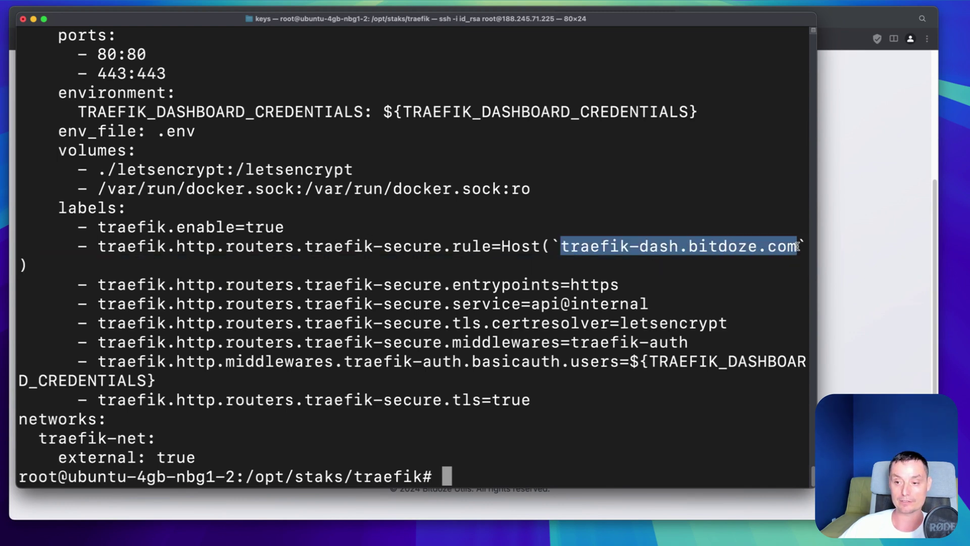
pyautogui.click(872, 18)
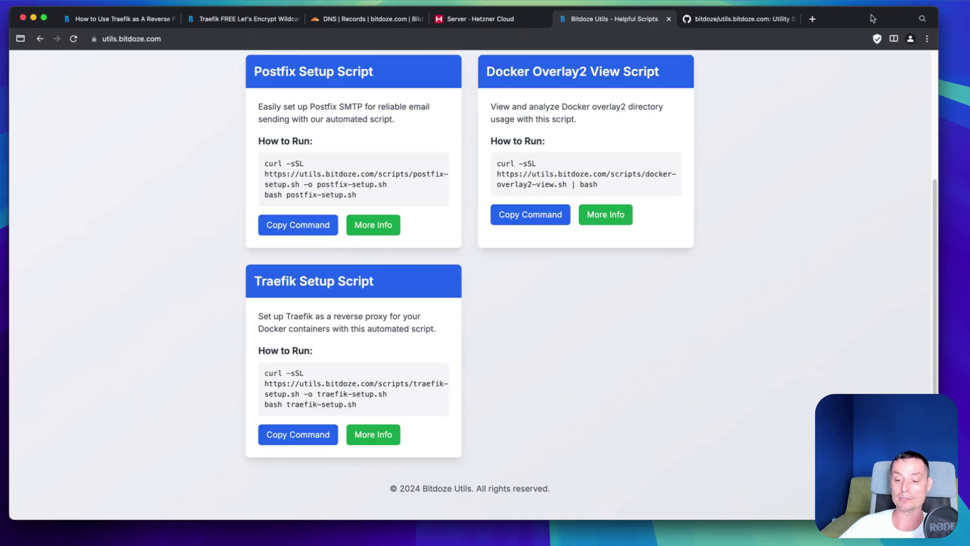
# Load traefik-dash.bitdoze.com in a new tab and sign in with the dashboard credentials.
pyautogui.click(812, 18)
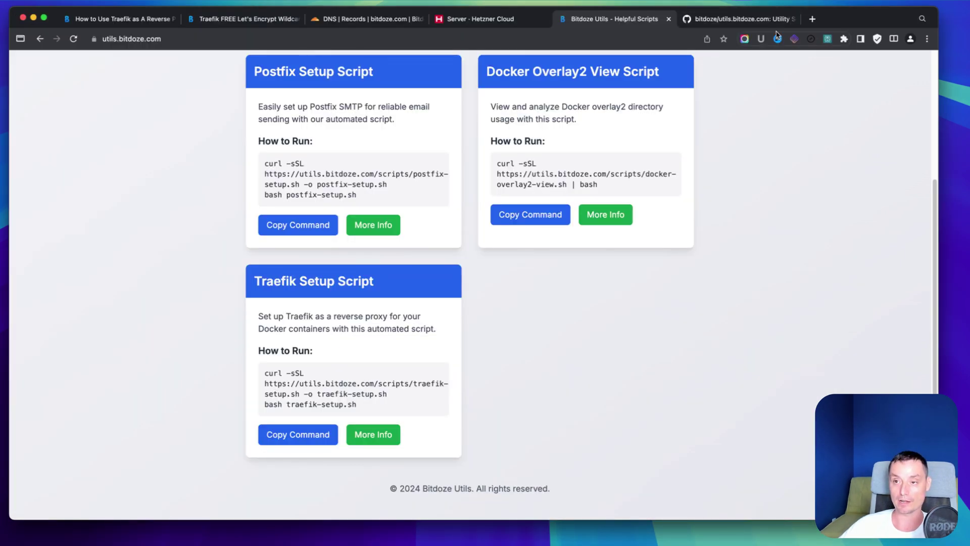
pyautogui.press('super+v')
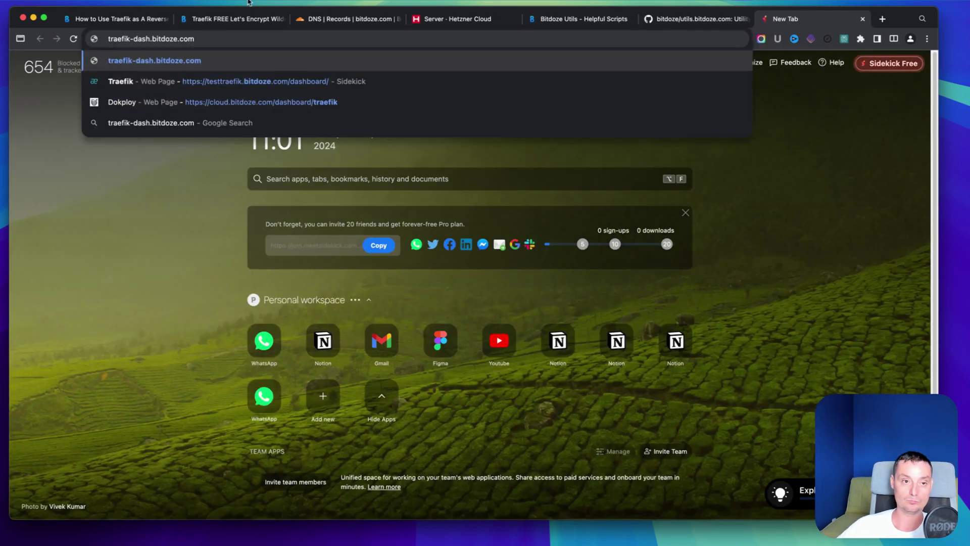
pyautogui.press('Return')
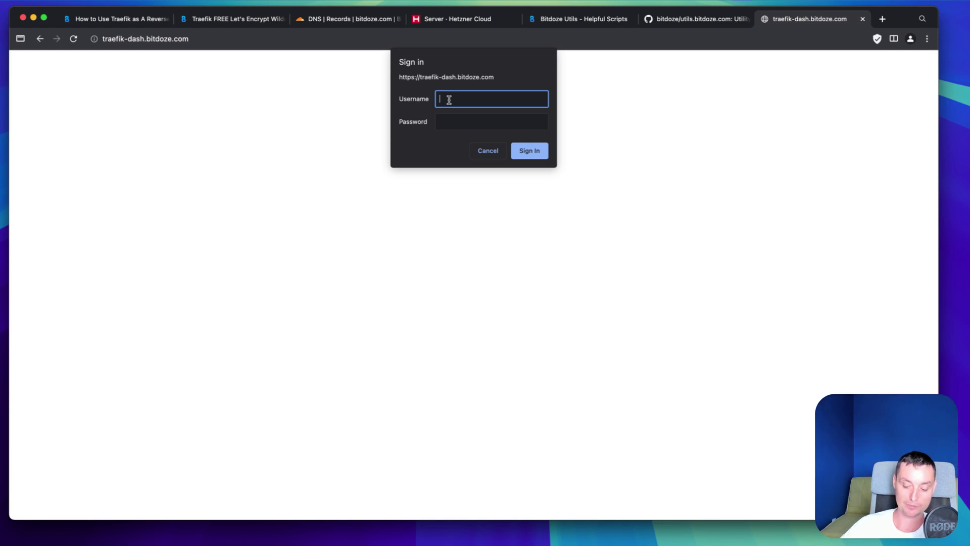
pyautogui.press('Tab')
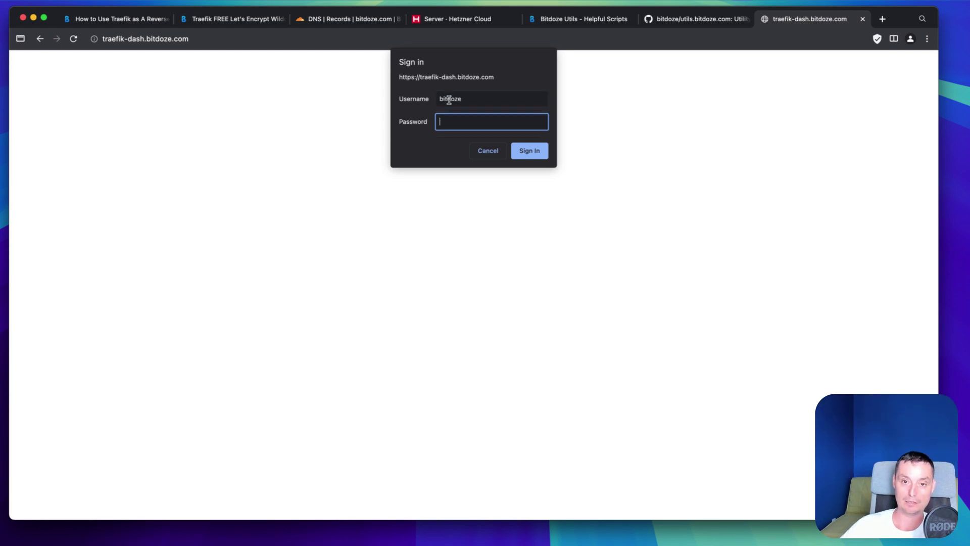
pyautogui.write('••')
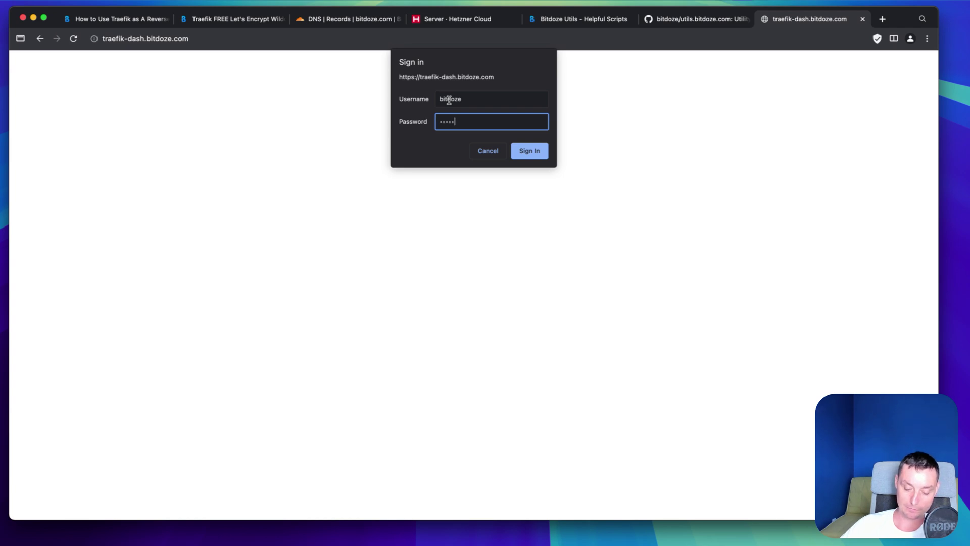
pyautogui.write('•')
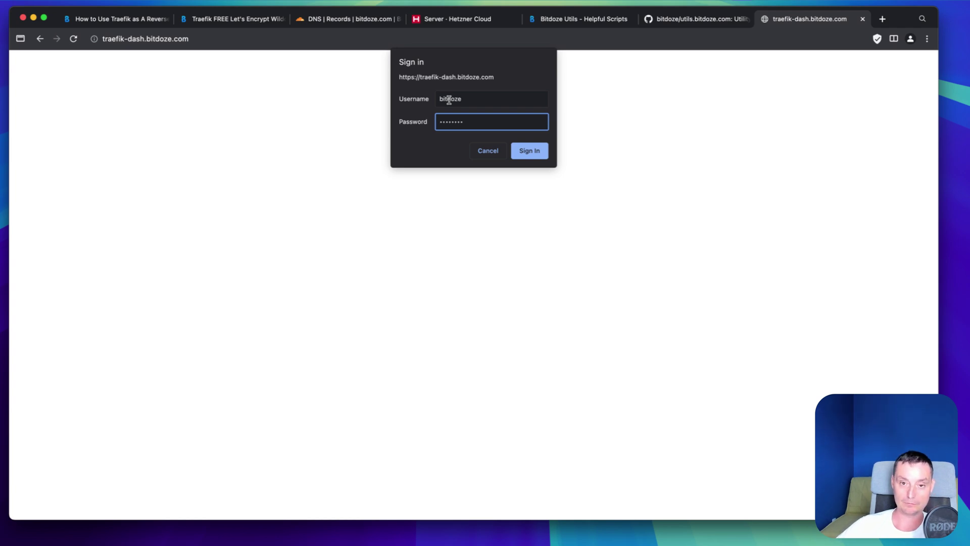
pyautogui.click(528, 150)
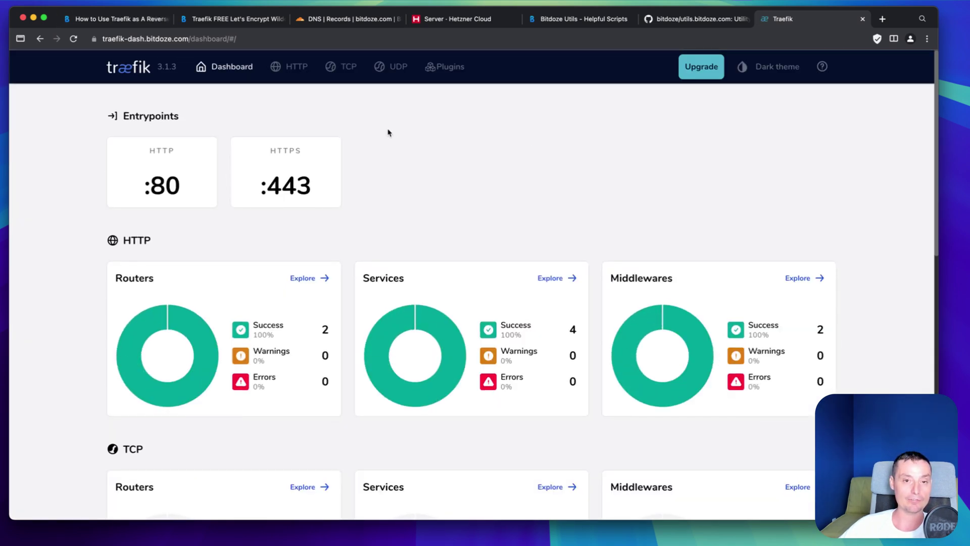
# Verify the dashboard's connection is secure with a valid certificate, then go to the Bitdoze Utils page.
pyautogui.scroll(-1, 397, 141)
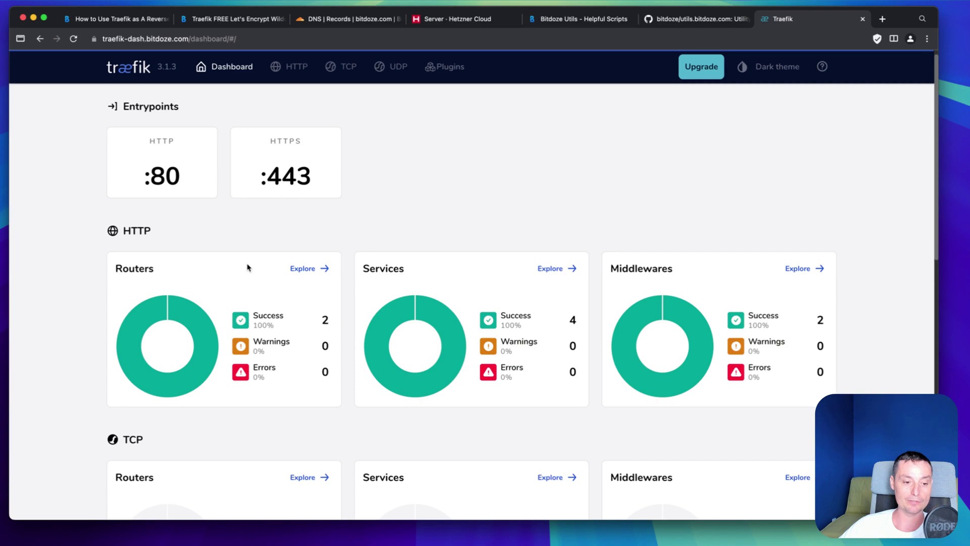
pyautogui.scroll(-5, 244, 268)
pyautogui.scroll(4, 241, 271)
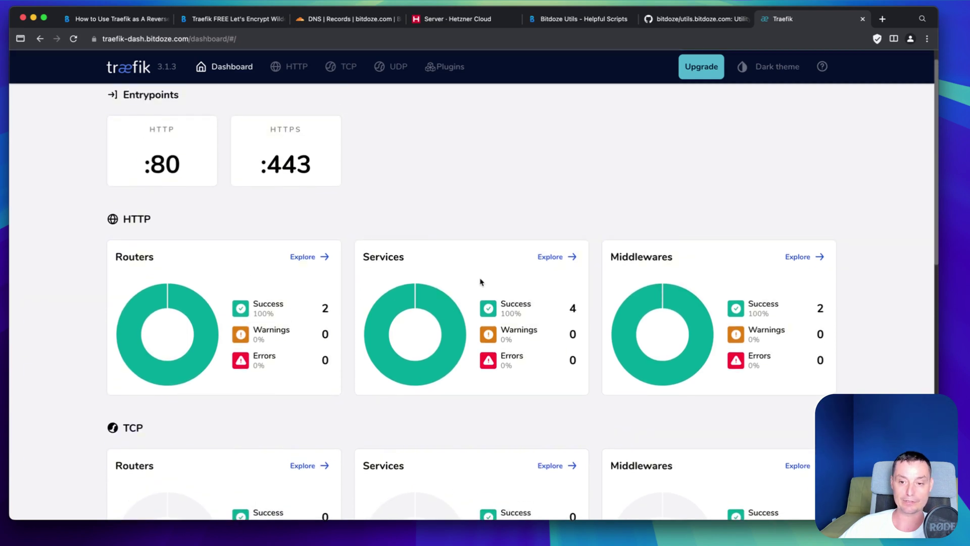
pyautogui.scroll(2, 632, 256)
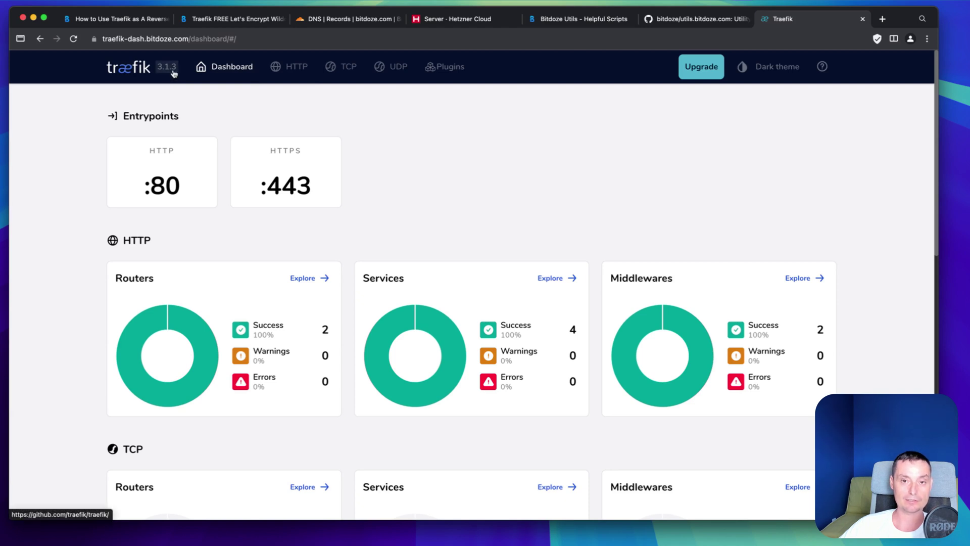
pyautogui.click(95, 39)
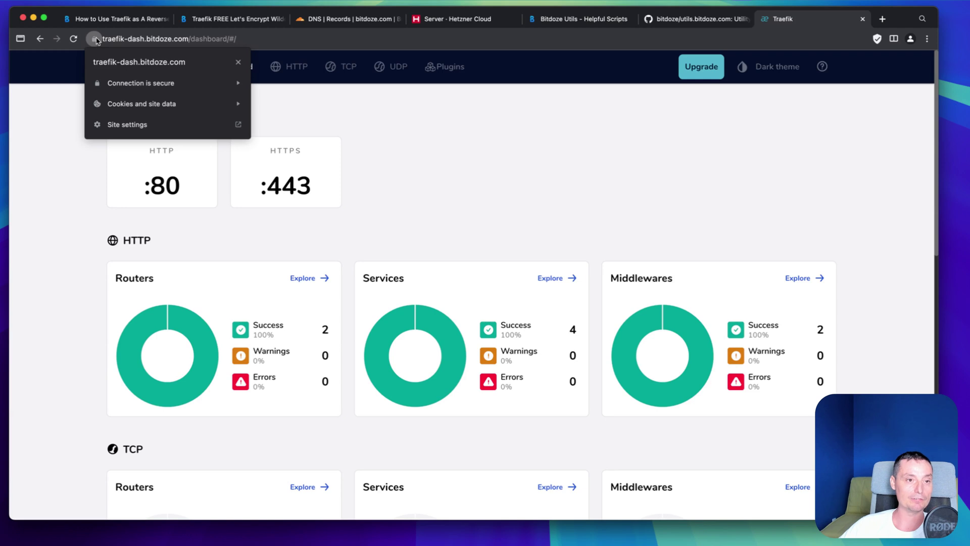
pyautogui.click(201, 87)
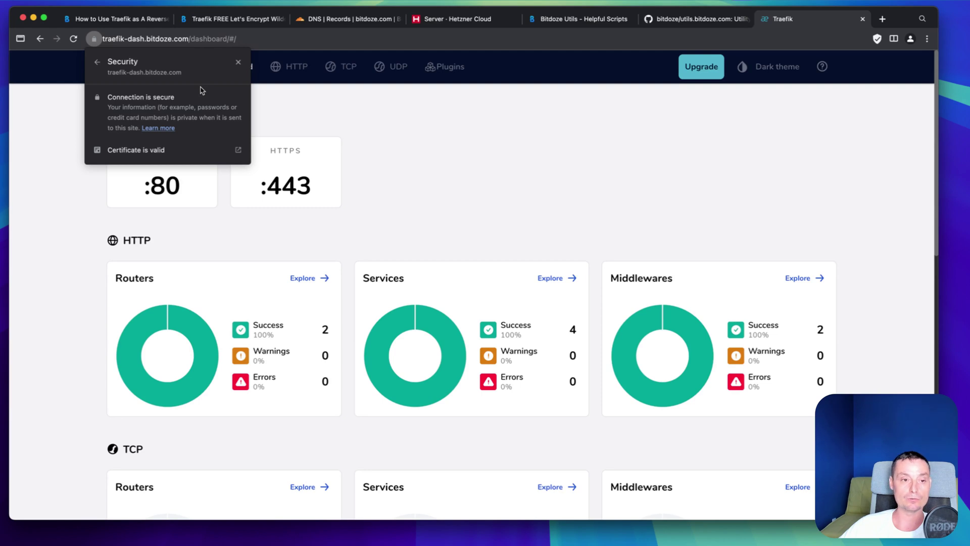
pyautogui.click(573, 21)
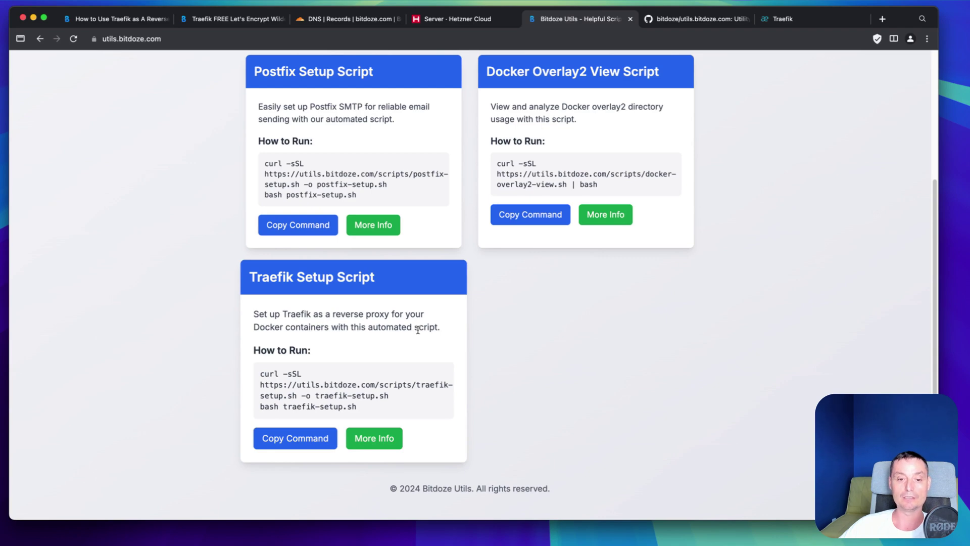
# Browse the bitdoze/utils.bitdoze.com GitHub repository and its README of utility scripts.
pyautogui.click(697, 19)
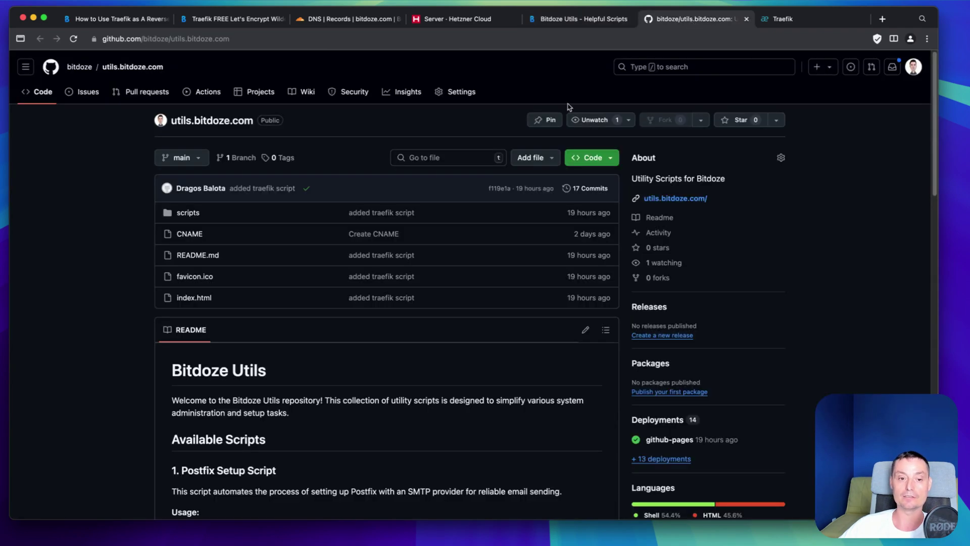
pyautogui.scroll(-5, 460, 221)
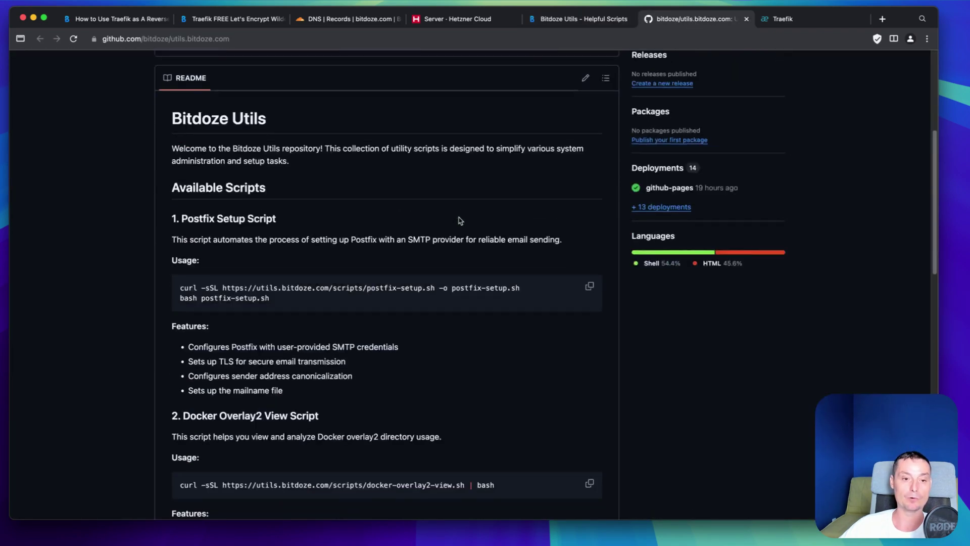
pyautogui.scroll(2, 459, 221)
pyautogui.scroll(3, 460, 221)
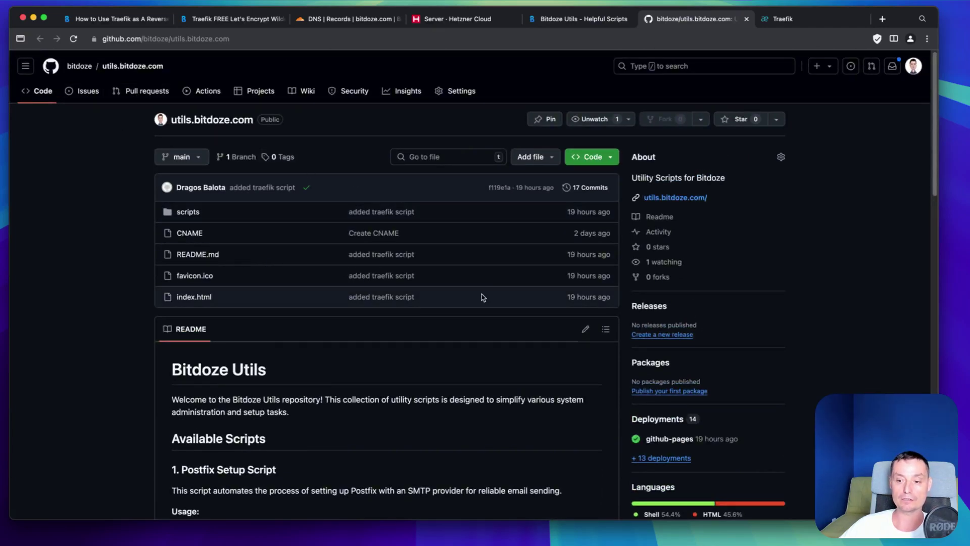
pyautogui.scroll(-1, 483, 297)
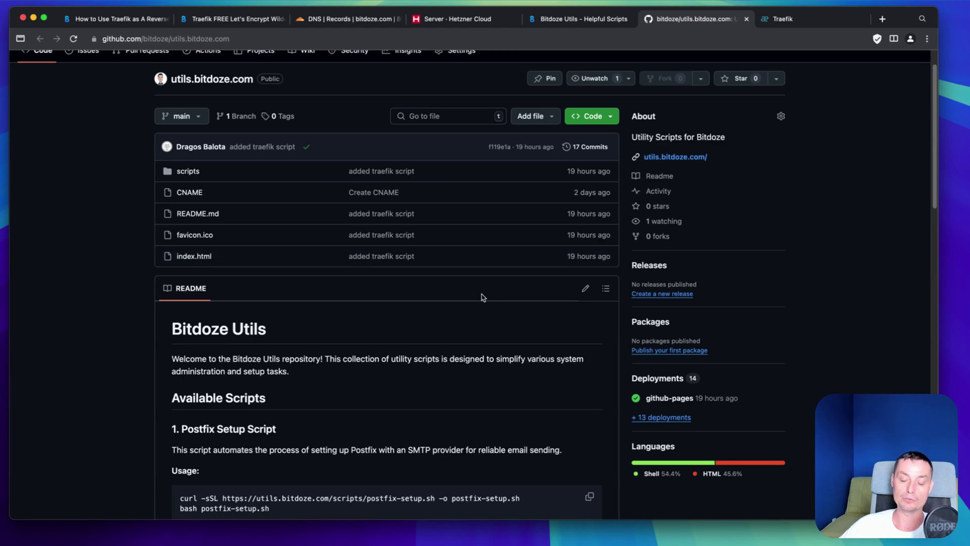
pyautogui.scroll(-5, 482, 297)
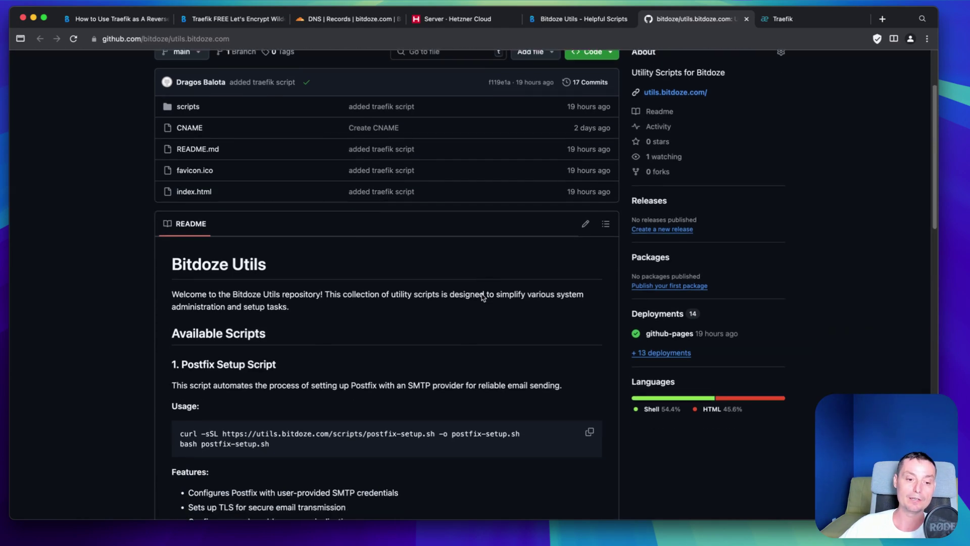
pyautogui.scroll(6, 483, 297)
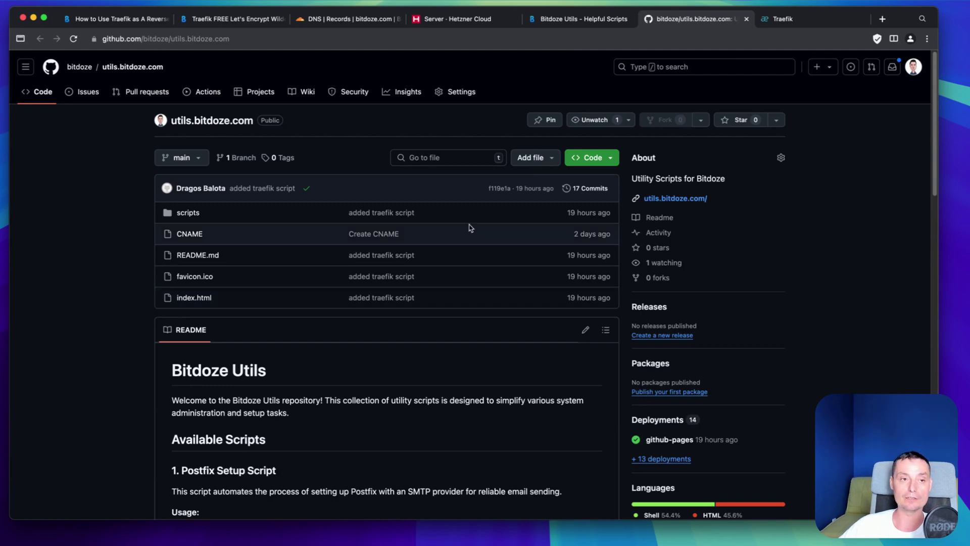
# Scroll the How to Use Traefik article down to the Flowise docker-compose example.
pyautogui.click(116, 19)
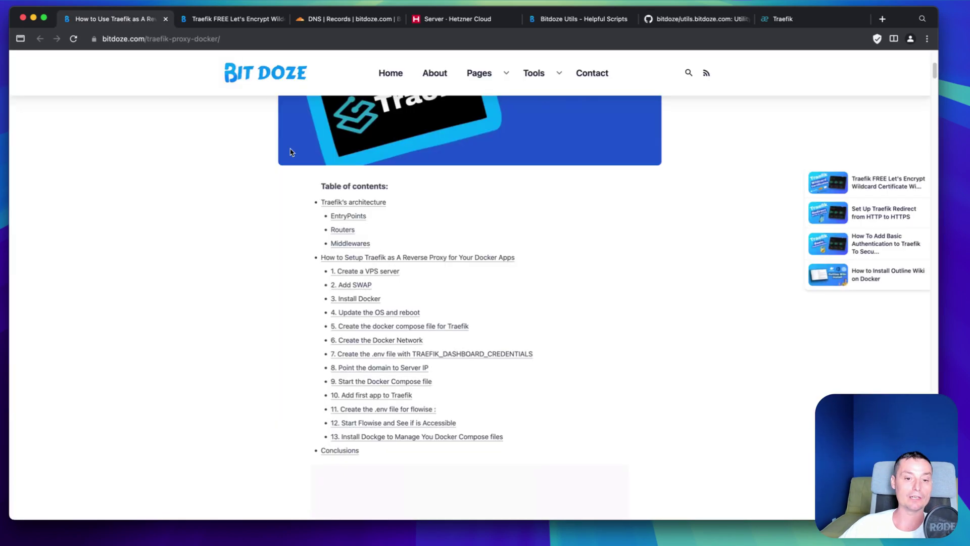
pyautogui.scroll(-5, 476, 253)
pyautogui.scroll(-18, 477, 254)
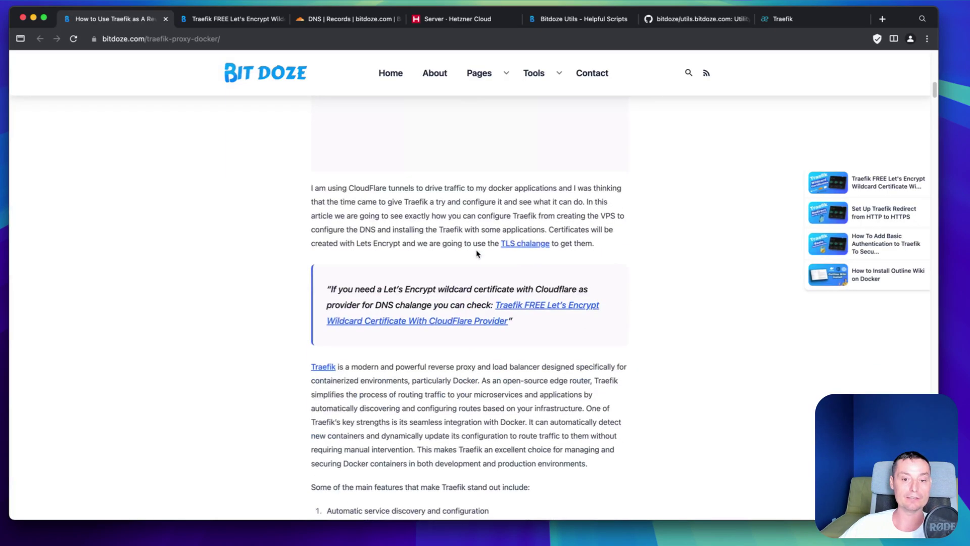
pyautogui.scroll(-10, 477, 253)
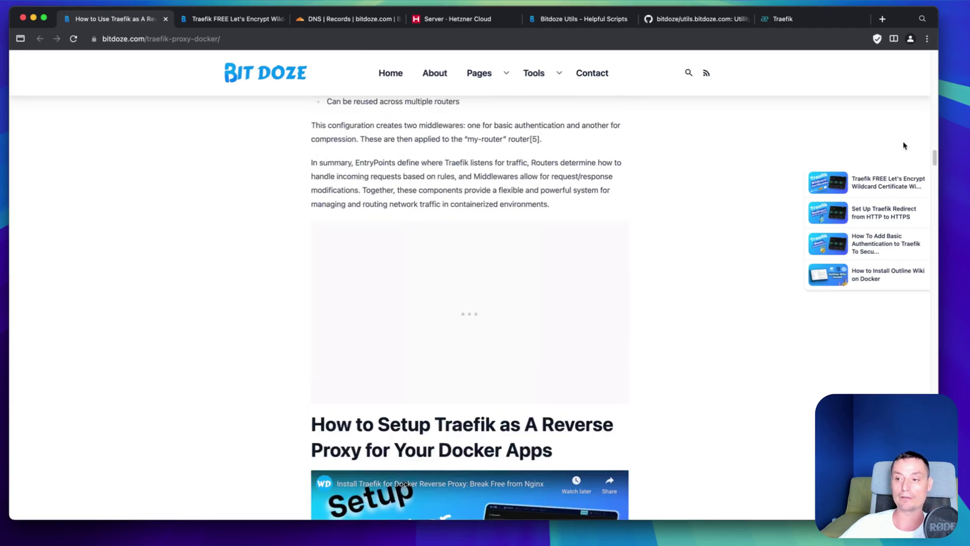
pyautogui.moveTo(934, 156); pyautogui.dragTo(899, 385)
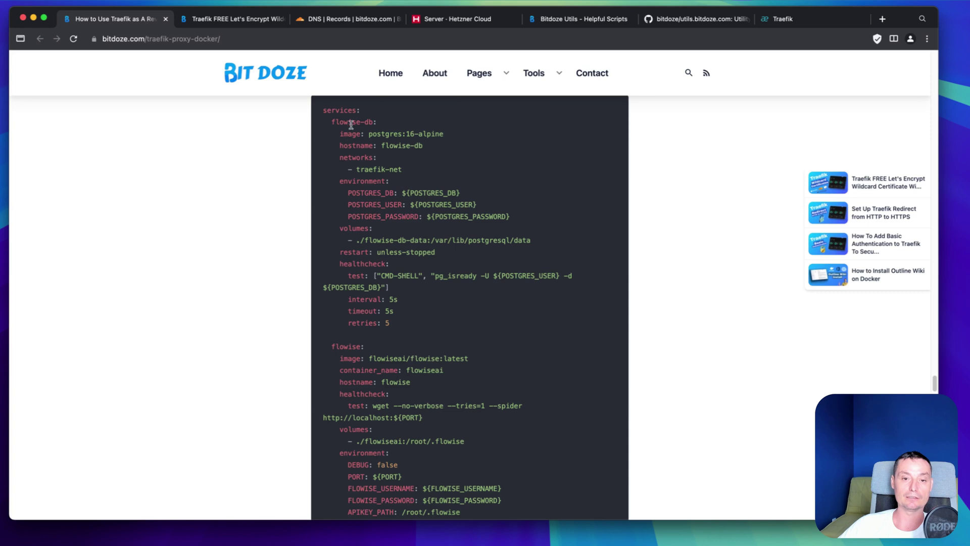
pyautogui.moveTo(352, 157); pyautogui.dragTo(410, 177)
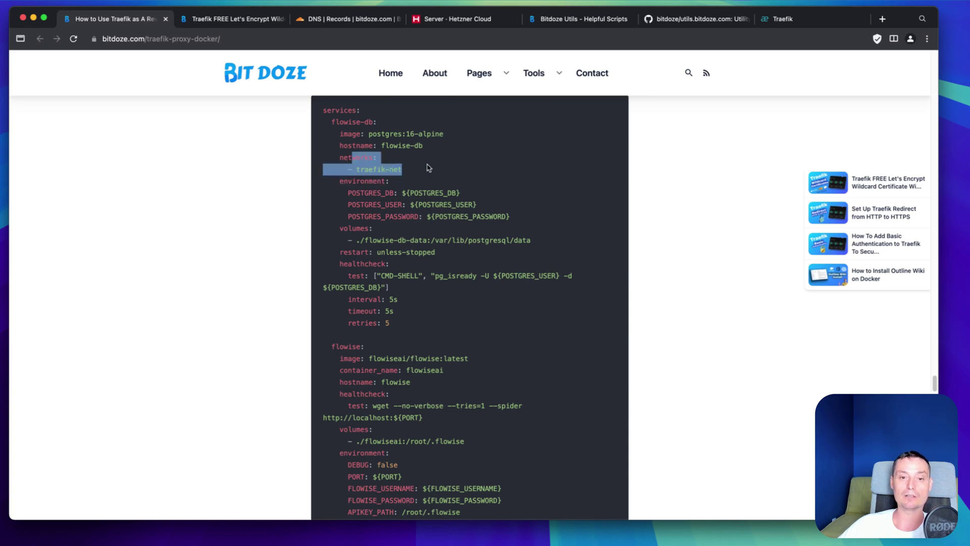
pyautogui.scroll(-2, 423, 154)
pyautogui.scroll(-10, 423, 152)
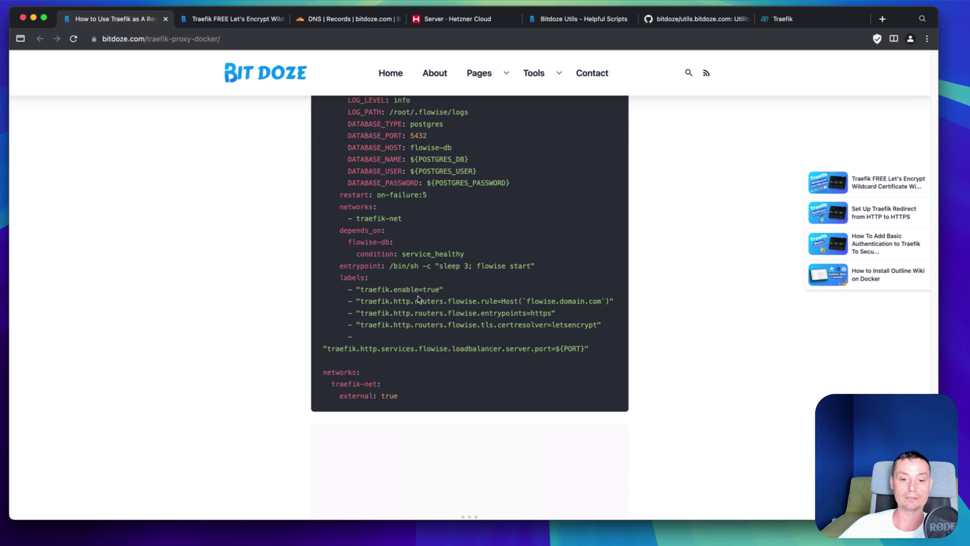
# Highlight the https entrypoint and letsencrypt certresolver values in the Flowise Traefik labels.
pyautogui.doubleClick(541, 313)
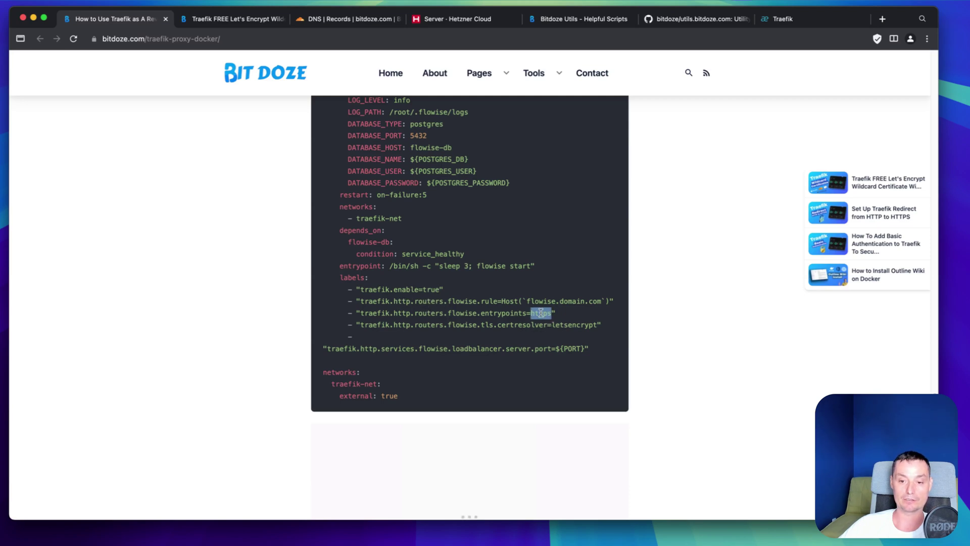
pyautogui.doubleClick(567, 324)
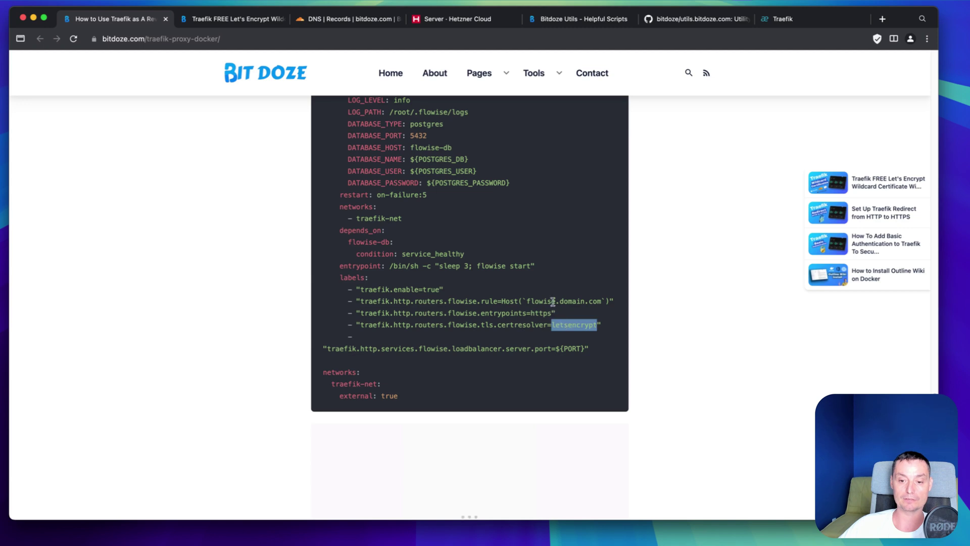
pyautogui.scroll(-3, 530, 231)
pyautogui.scroll(-4, 519, 238)
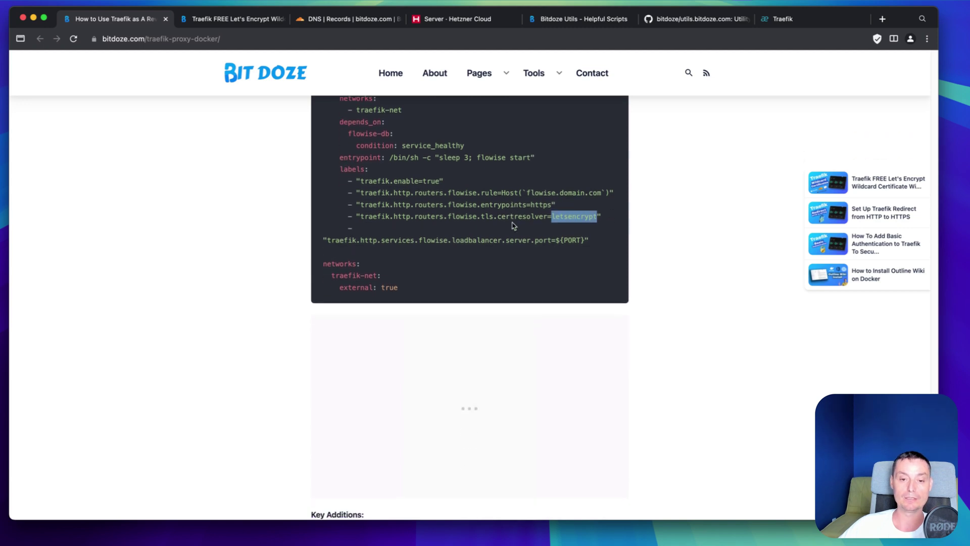